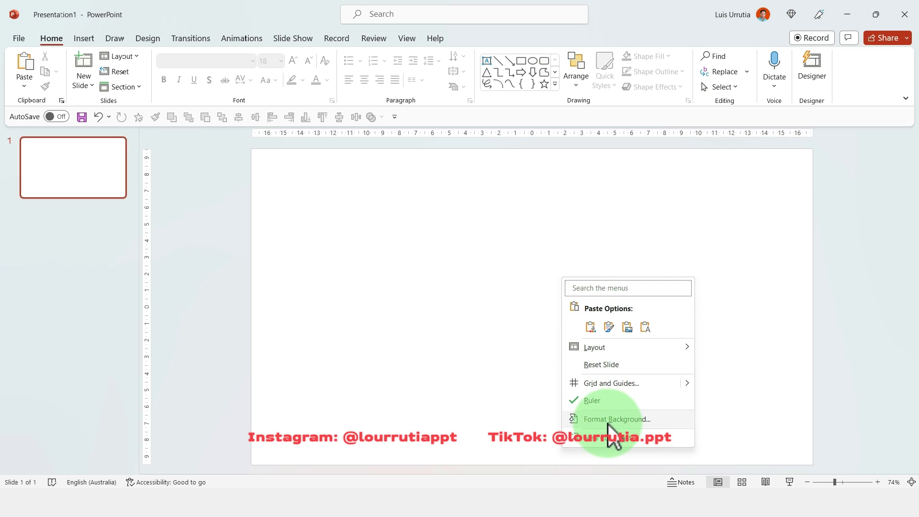
- Give the slide a solid lavender background fill
left_click(606, 420)
left_click(892, 286)
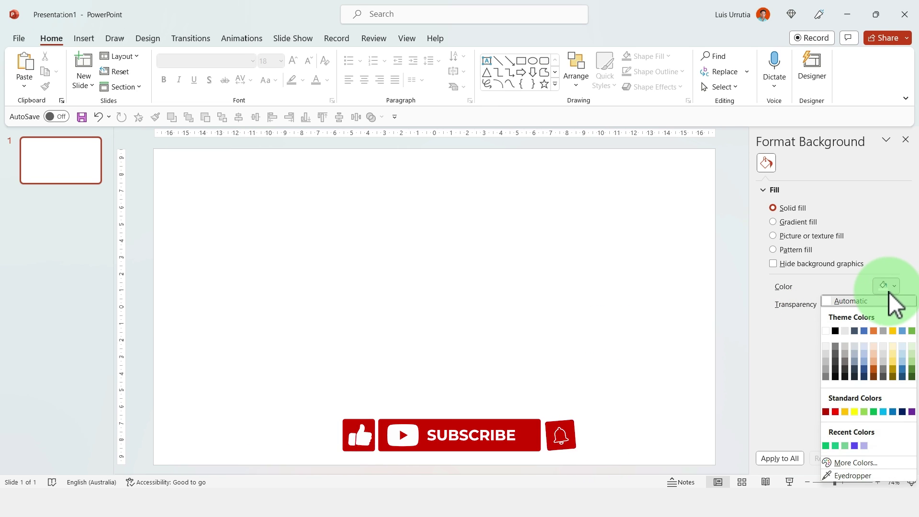
left_click(866, 442)
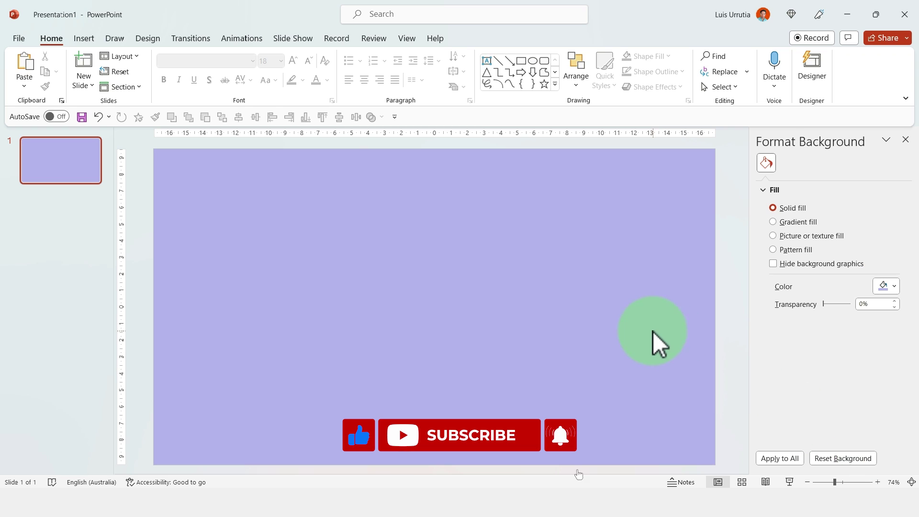
- Draw a blue circle left of the slide centre and duplicate it to its right
left_click(532, 60)
mouse_move(287, 265)
left_mouse_down()
mouse_move(336, 329)
mouse_move(356, 332)
left_mouse_up()
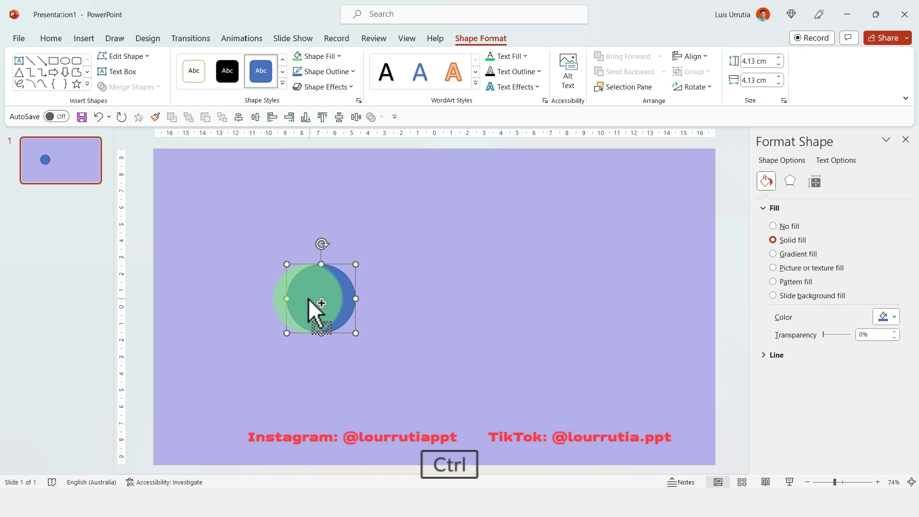
left_click_drag(309, 298, 436, 299)
left_click(554, 218)
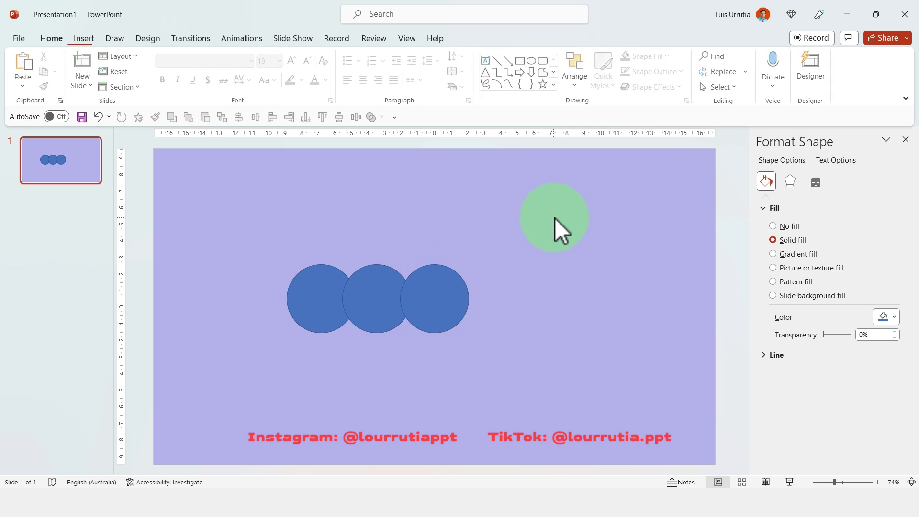
- Enlarge the middle and right circles proportionally and move them to the right
left_click_drag(559, 207, 329, 393)
left_click(467, 279)
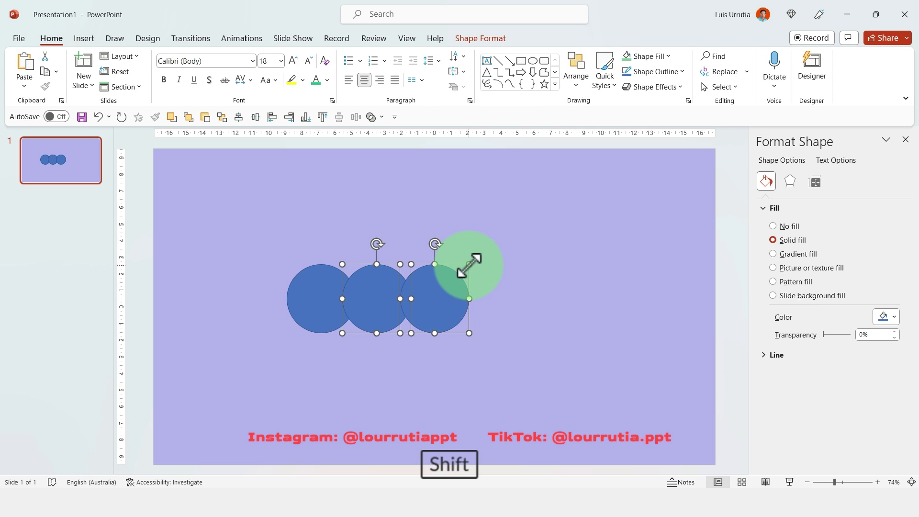
left_click_drag(469, 265, 545, 208)
left_click_drag(357, 301, 581, 254)
left_click(634, 182)
left_click(301, 290)
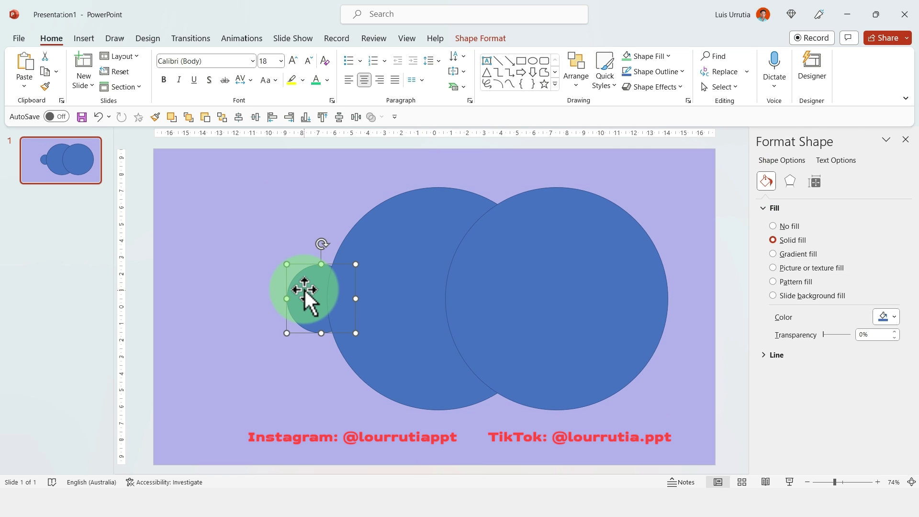
- Give the small circle no outline and a violet fill
left_click(657, 72)
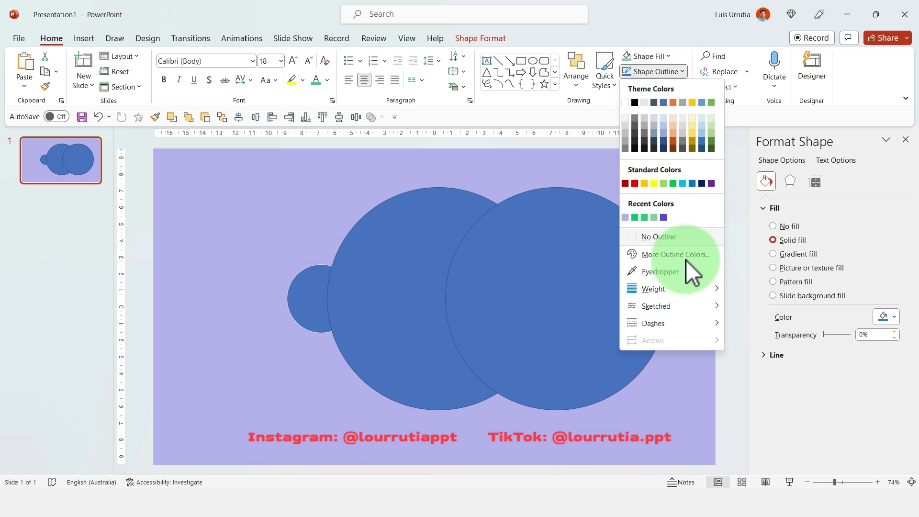
left_click(686, 240)
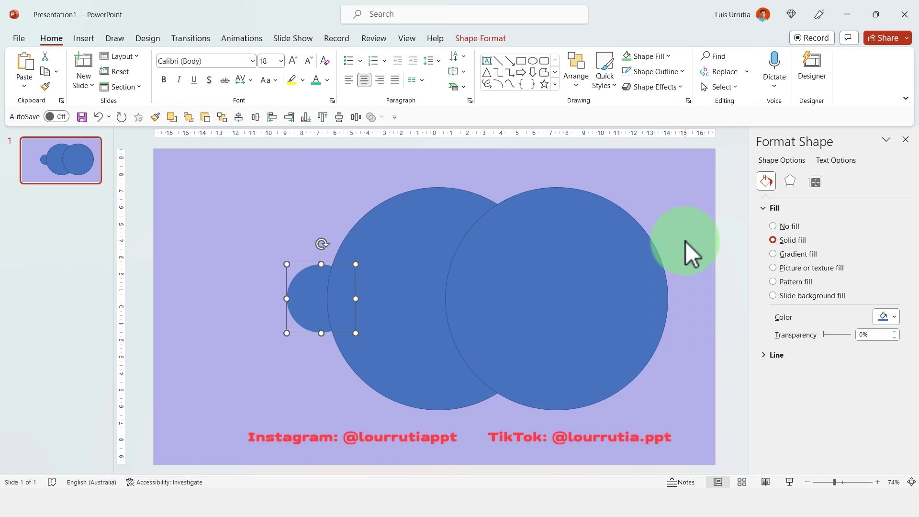
left_click(669, 56)
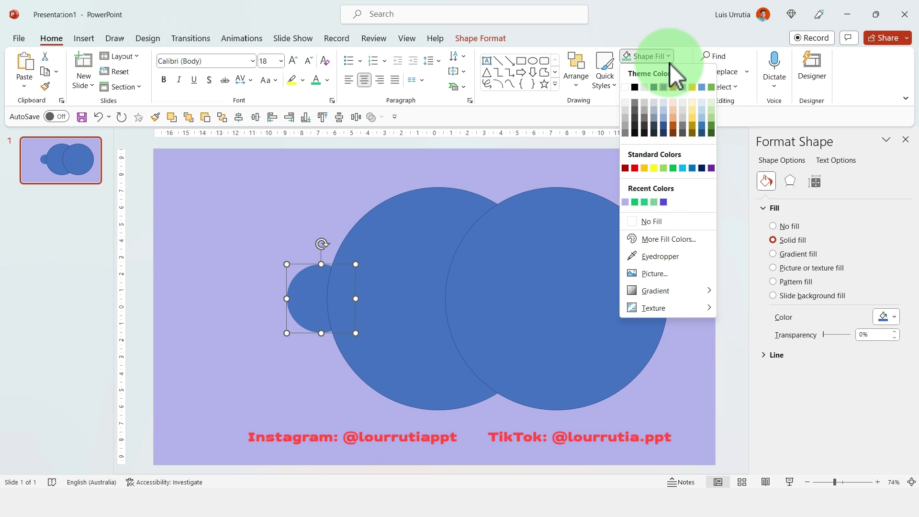
left_click(664, 202)
- Give the left large circle a dark outline and a white fill
left_click(424, 231)
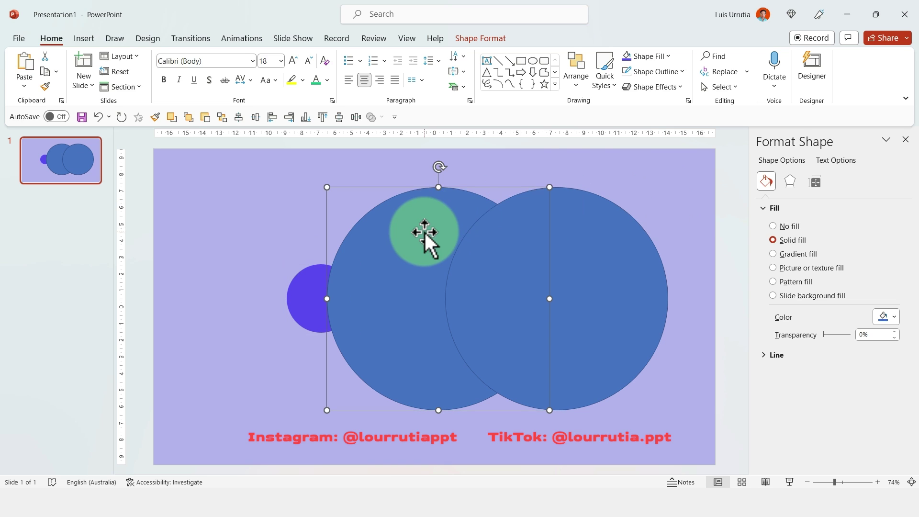
left_click(683, 73)
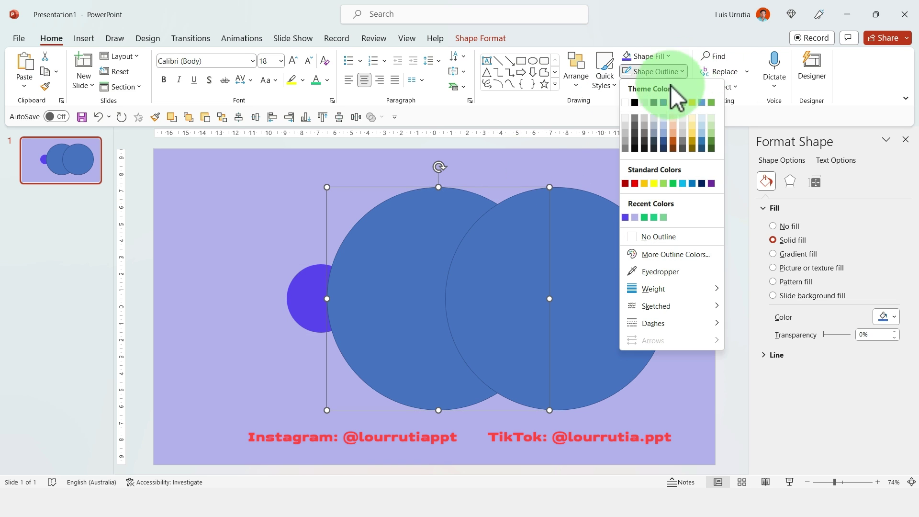
left_click(637, 102)
left_click(668, 56)
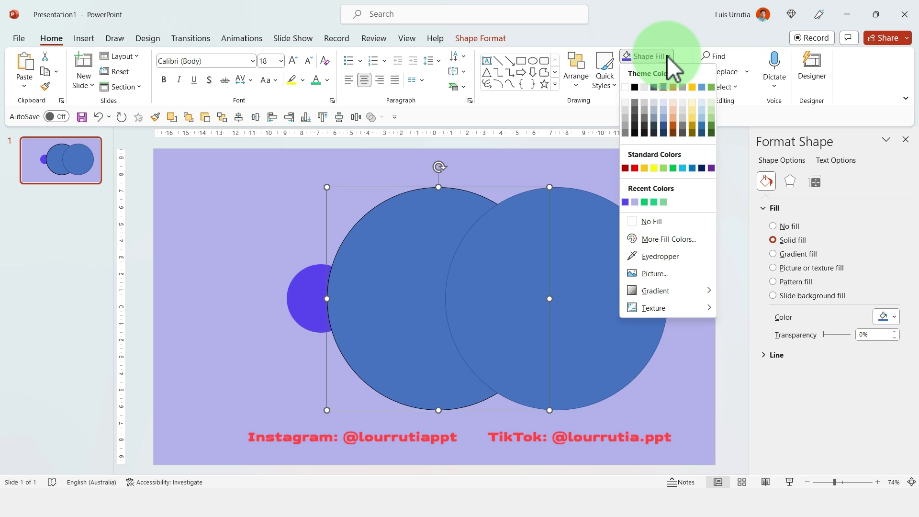
left_click(628, 88)
- Nudge the blue circle further right and start editing text in the white circle
left_click_drag(508, 280, 569, 269)
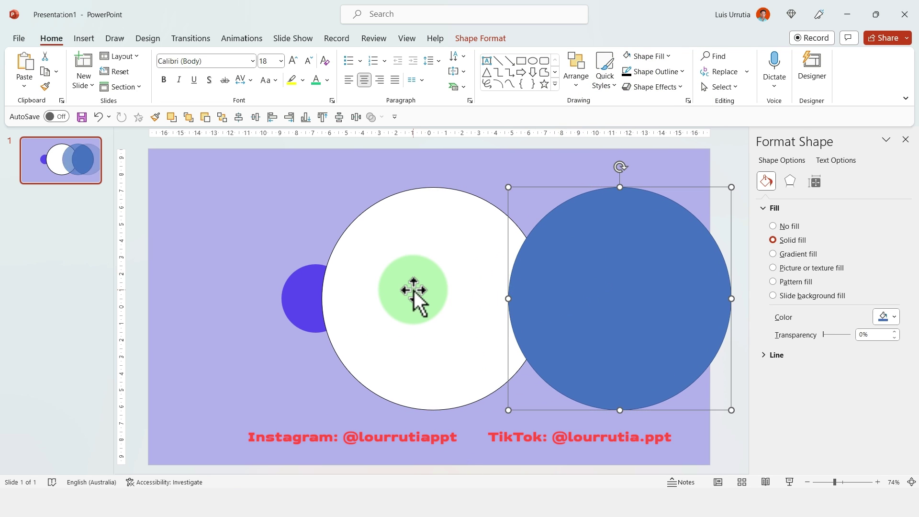
left_click(413, 291)
left_click(430, 281)
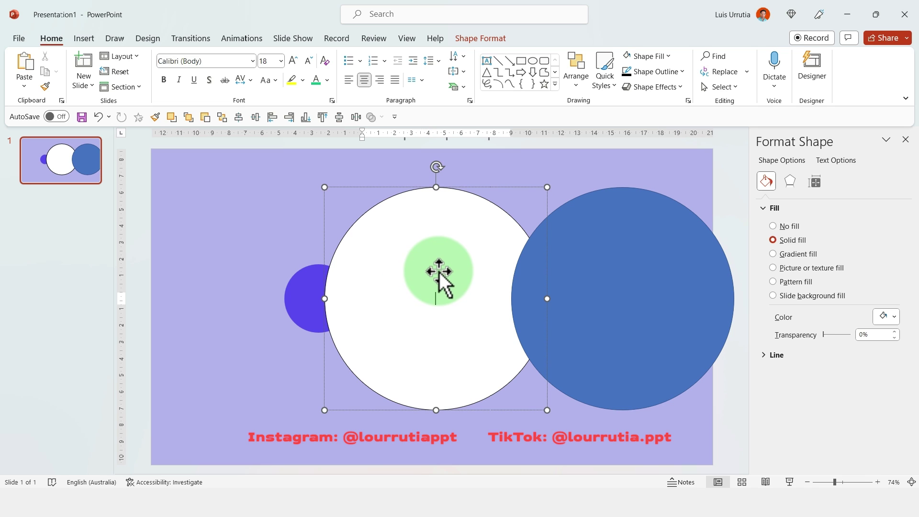
left_click(216, 62)
- Type the artist's name as a heading and 'Artist, L.A.' on the next line
key("ctrl+a")
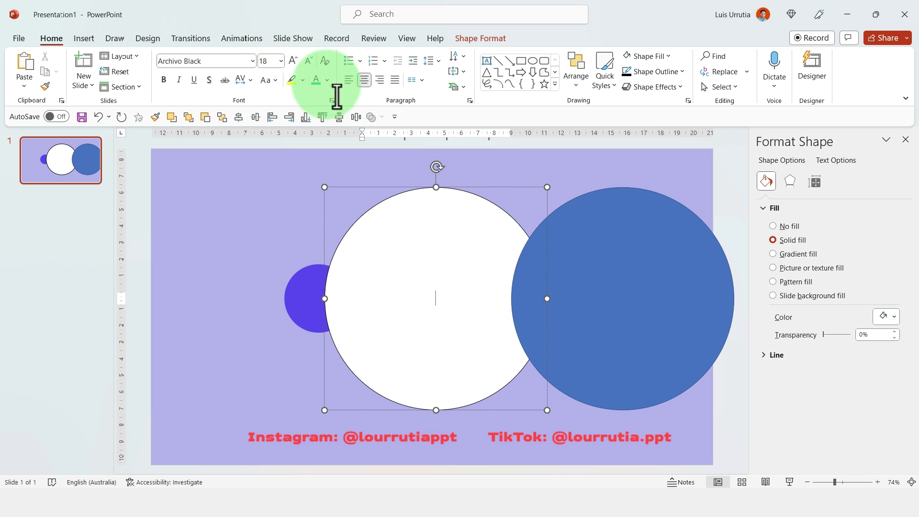
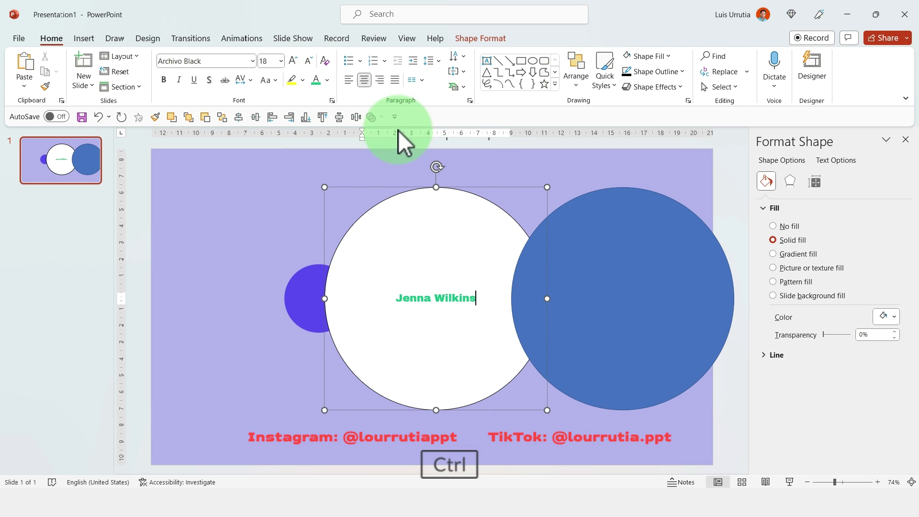
key("ctrl+a")
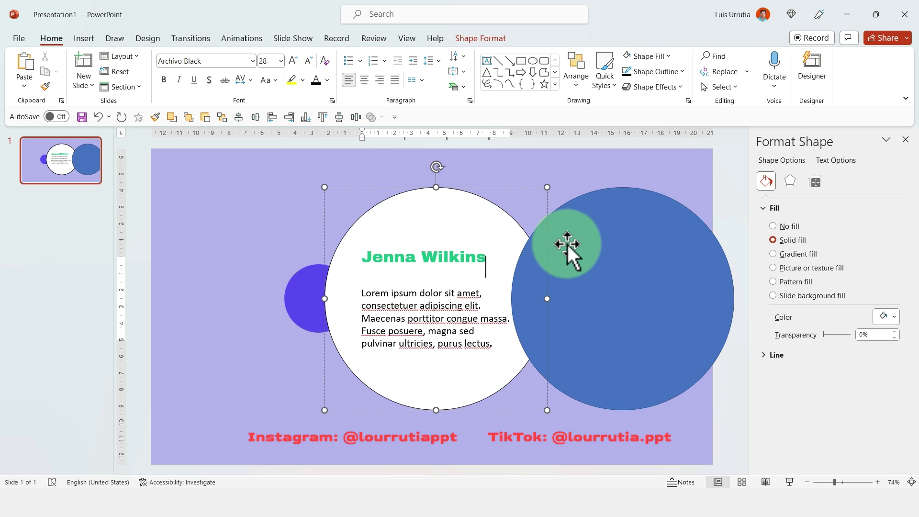
key("Return")
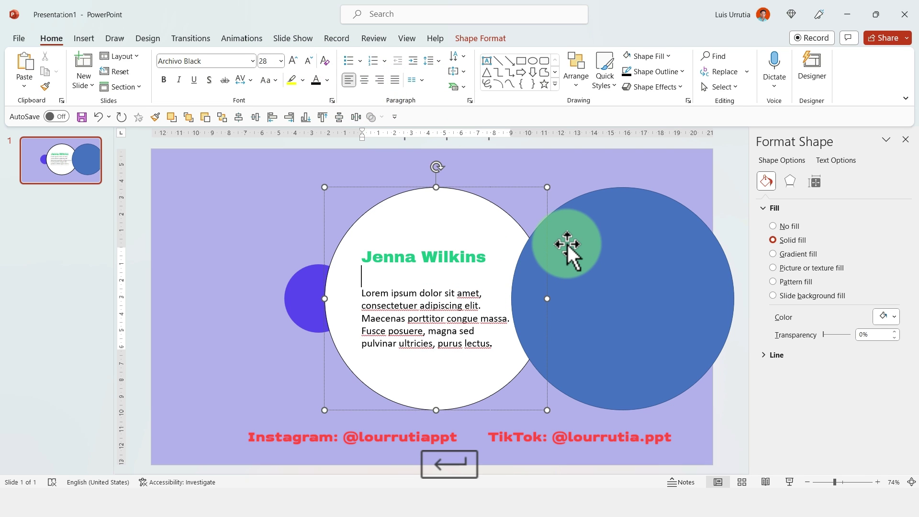
type("Artist,")
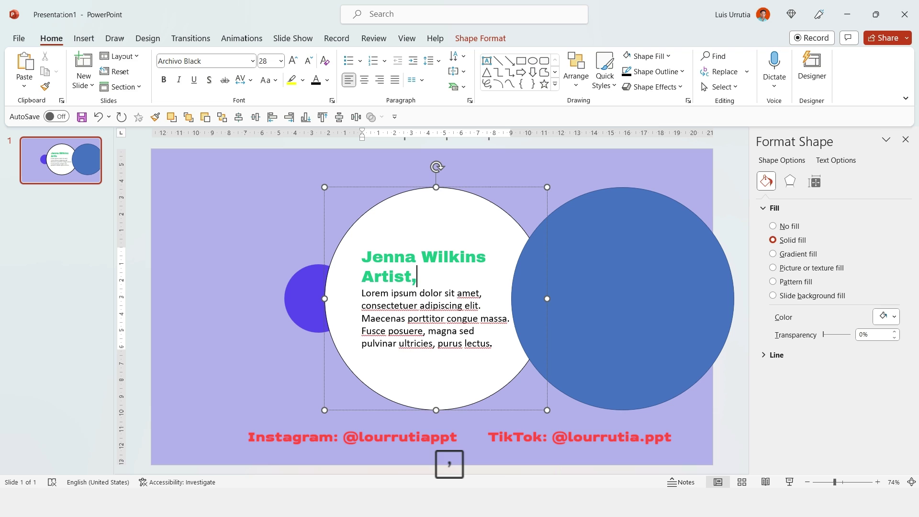
type(" L.A.")
- Colour the 'Artist, L.A.' line purple
left_click_drag(467, 278, 288, 282)
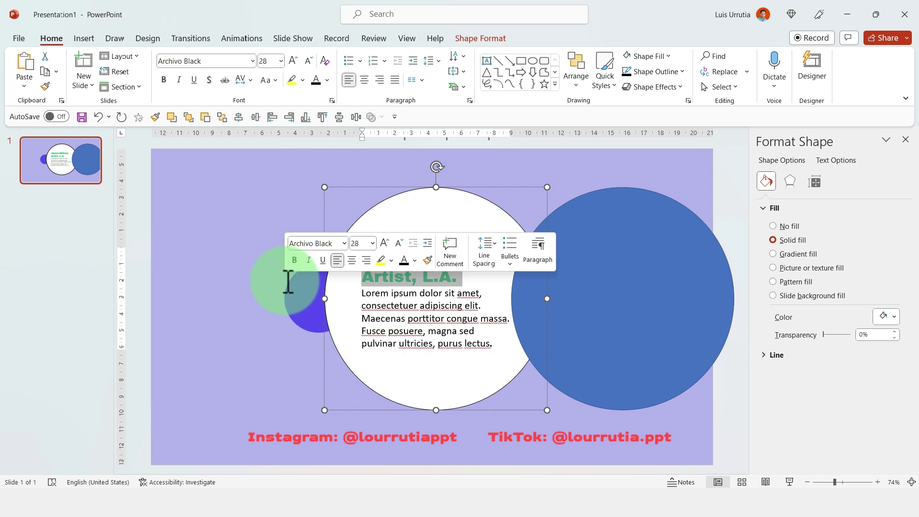
left_click(328, 80)
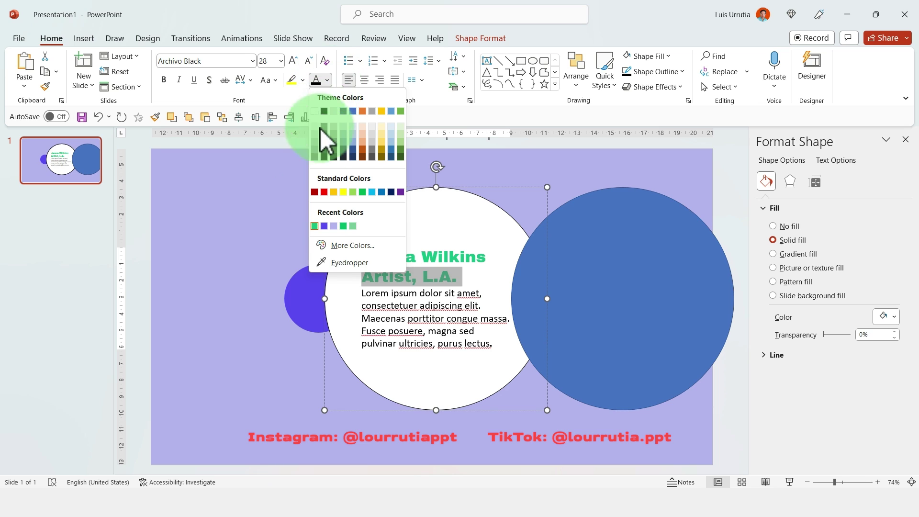
left_click(324, 226)
left_click(585, 161)
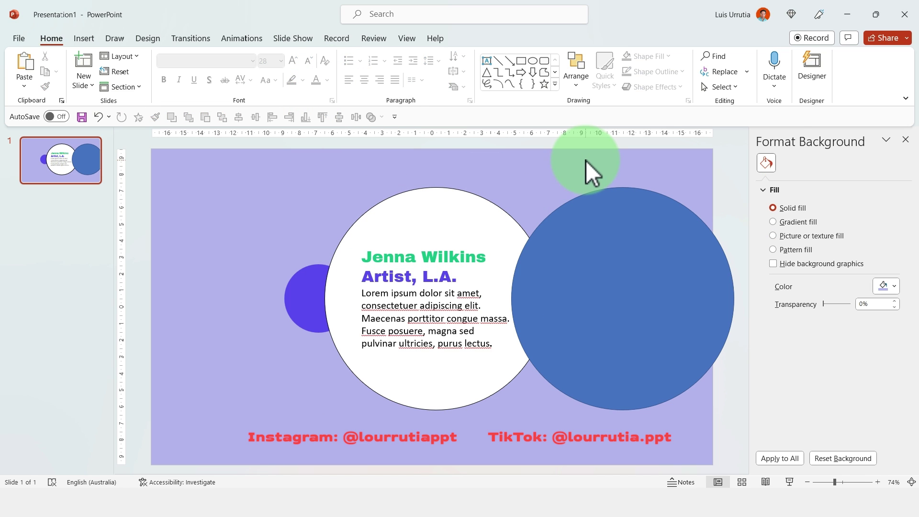
left_click(672, 248)
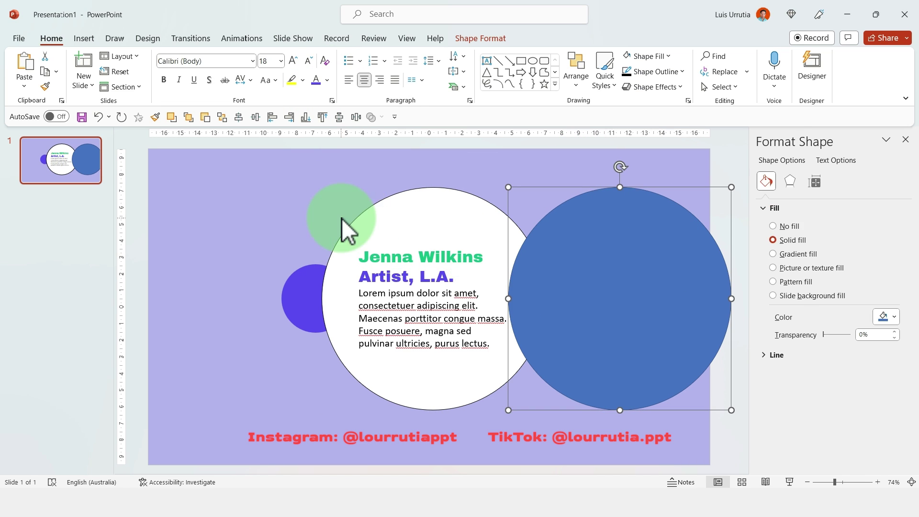
- Centre the white text circle horizontally and vertically on the slide
left_click(428, 195)
left_click(496, 39)
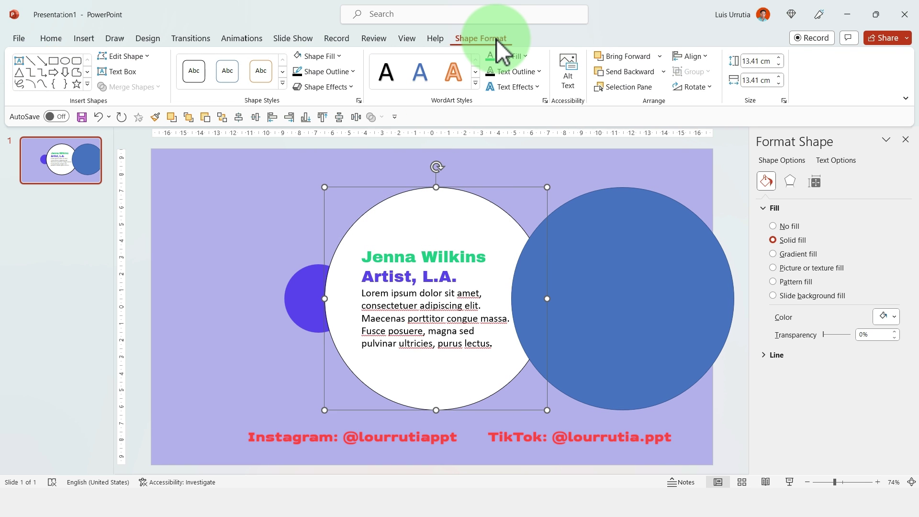
left_click(689, 56)
left_click(721, 86)
left_click(693, 56)
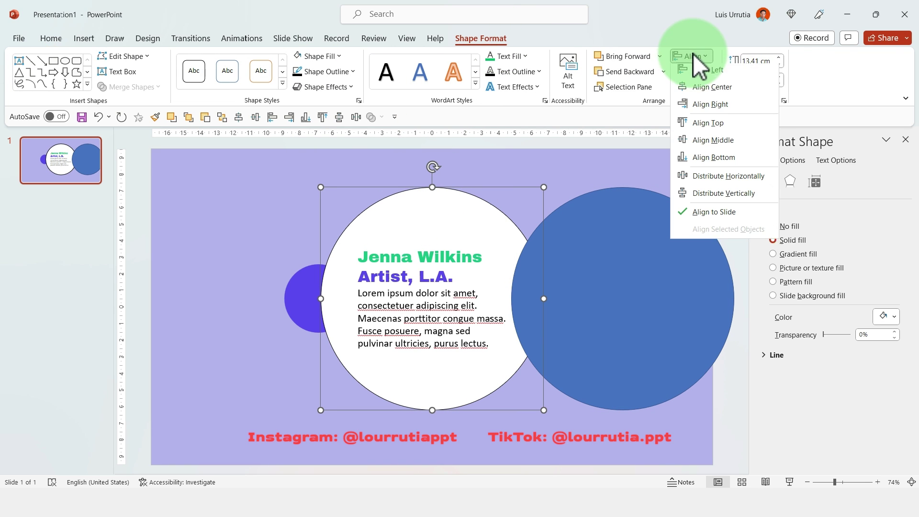
left_click(726, 143)
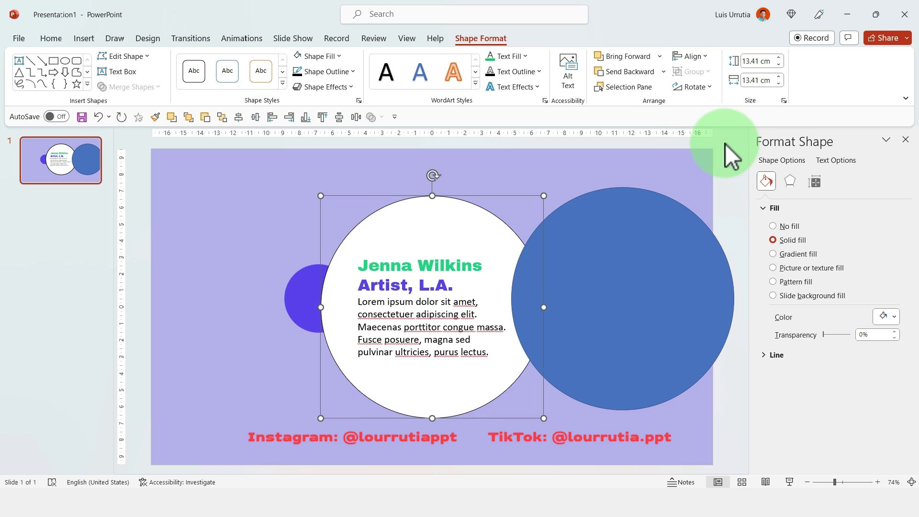
left_click(656, 163)
- Give the blue circle a dark outline and centre it horizontally and vertically on the slide
left_click_drag(626, 268, 614, 280)
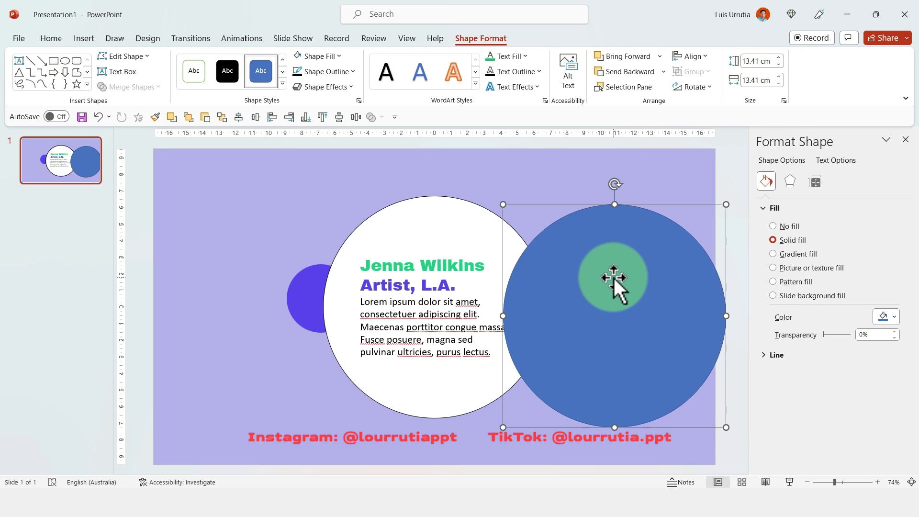
left_click(312, 71)
left_click(297, 73)
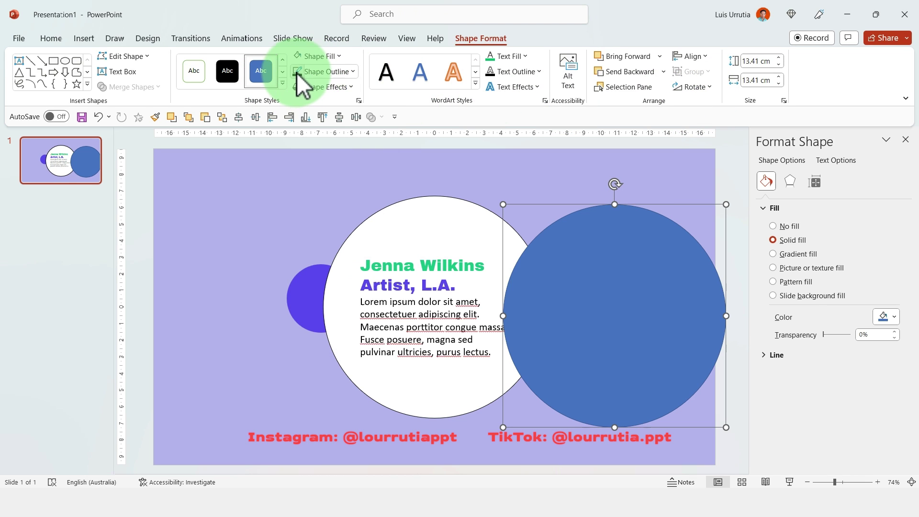
left_click(628, 273)
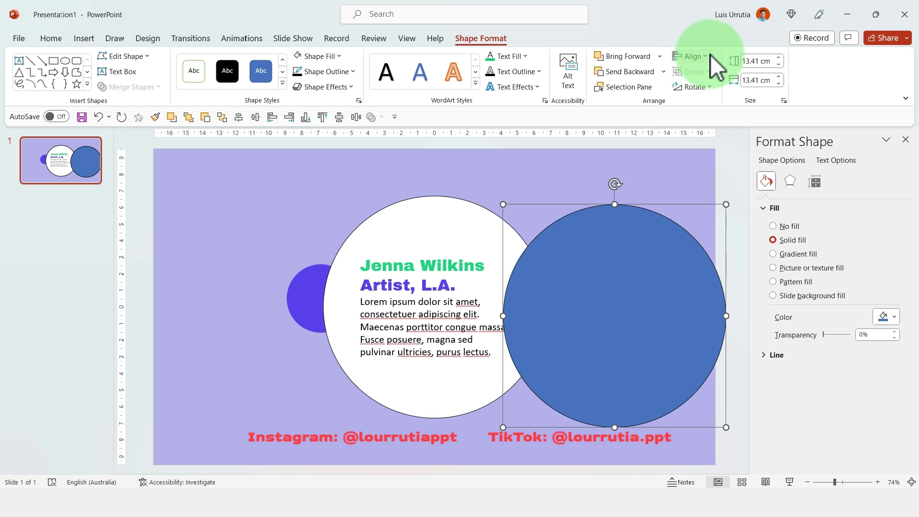
left_click(698, 59)
left_click(696, 93)
left_click(690, 56)
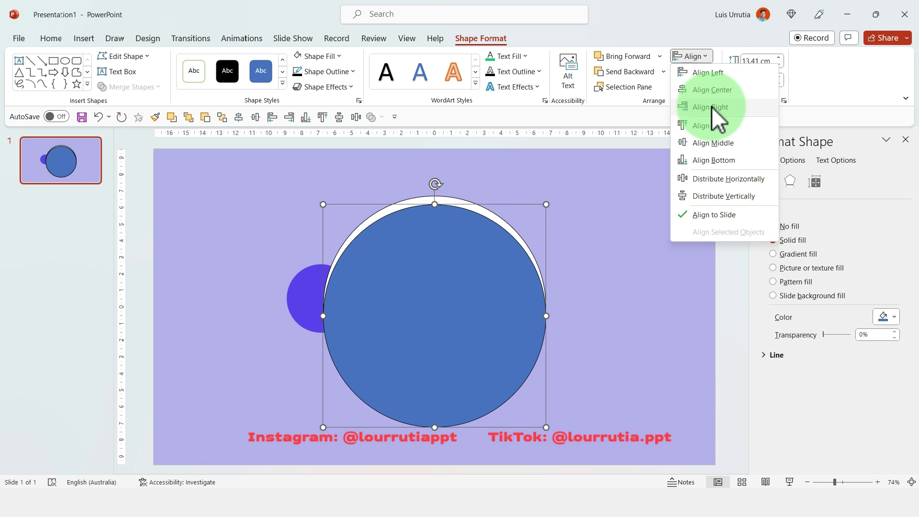
left_click(708, 141)
left_click(634, 188)
left_click(435, 441)
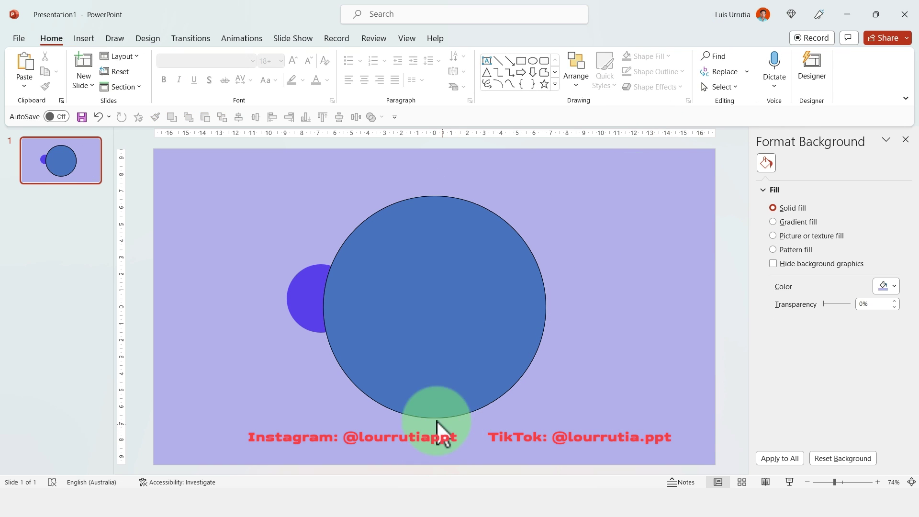
- Copy the Unsplash photo of the woman by the multicoloured wall to the clipboard
left_click(519, 498)
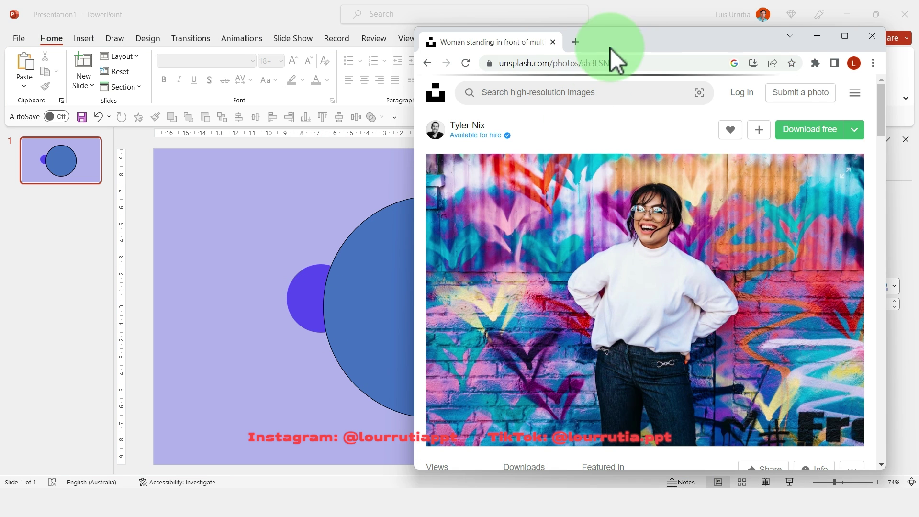
left_click(735, 251)
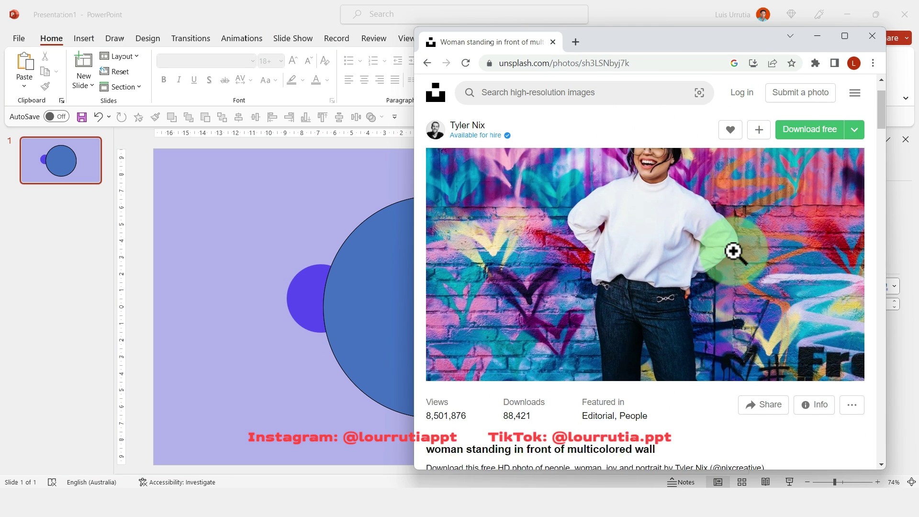
right_click(667, 266)
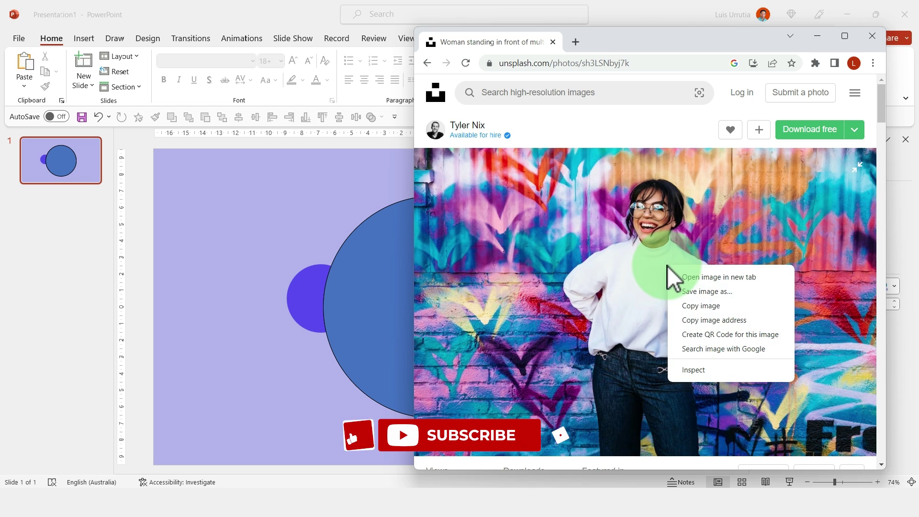
left_click(684, 305)
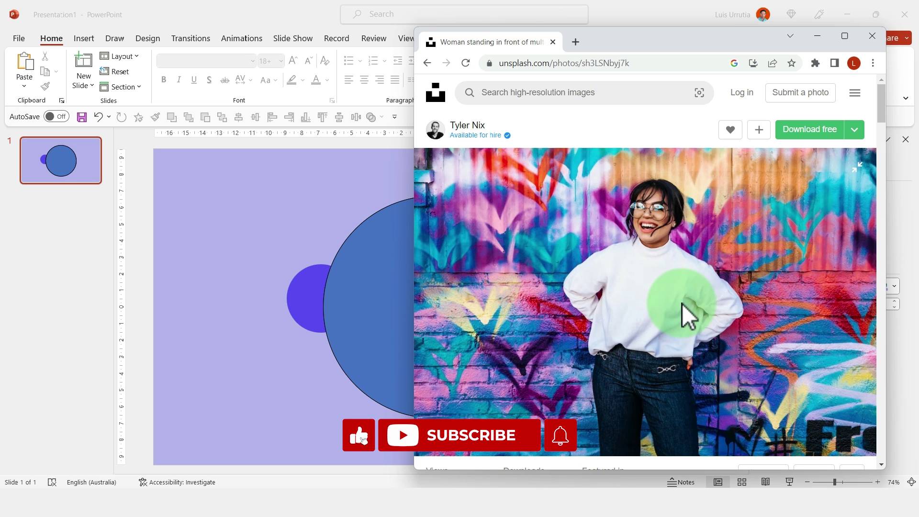
left_click(338, 270)
left_click(458, 269)
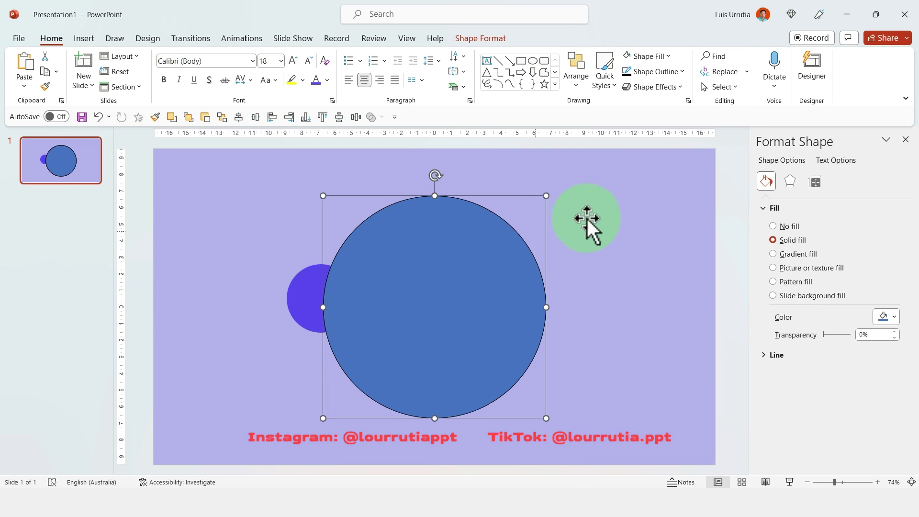
- Fill the large circle with the clipboard photo and crop it with Fill so it isn't stretched
left_click(817, 267)
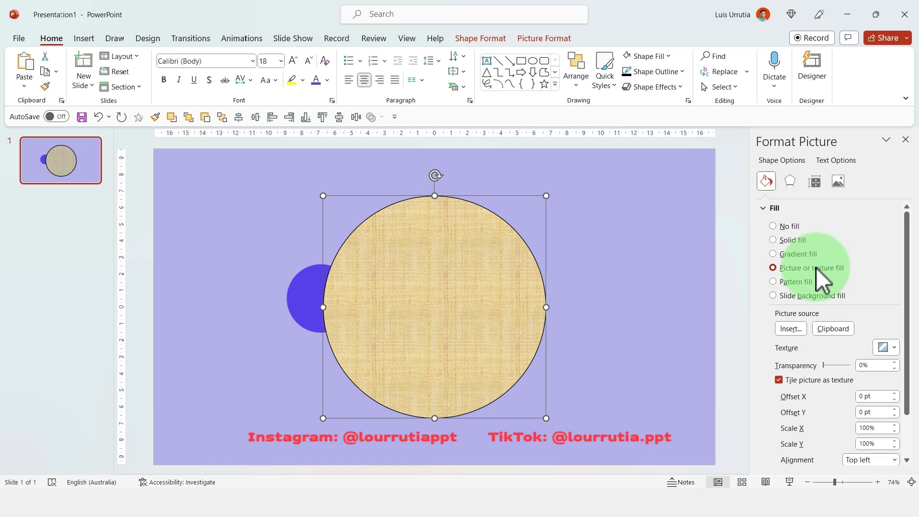
left_click(820, 325)
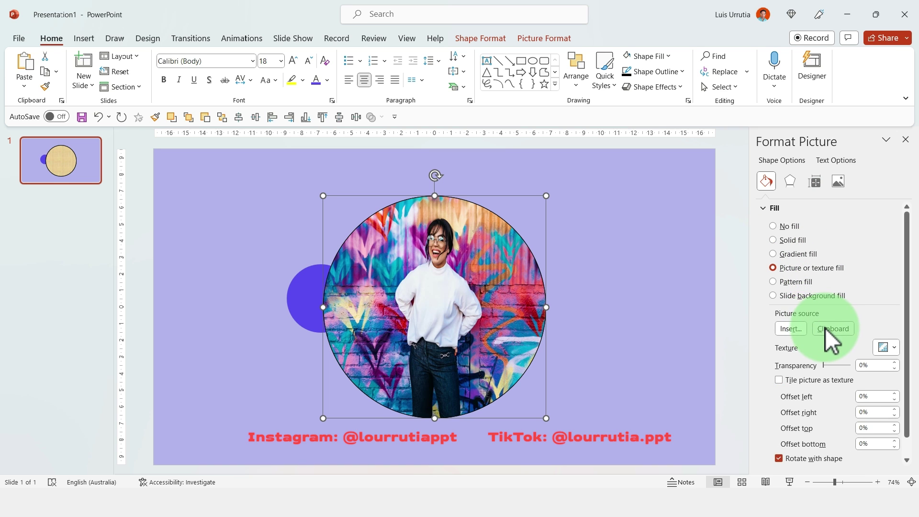
left_click(559, 38)
left_click(771, 89)
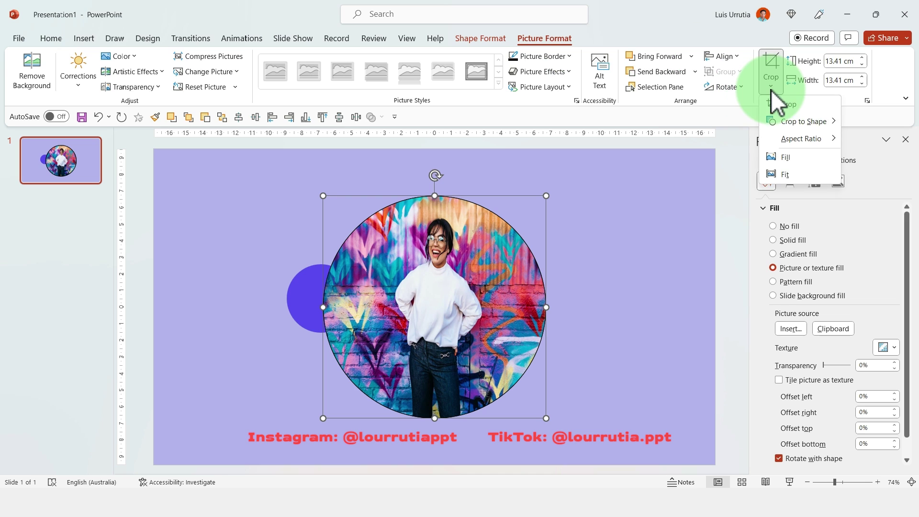
left_click(780, 154)
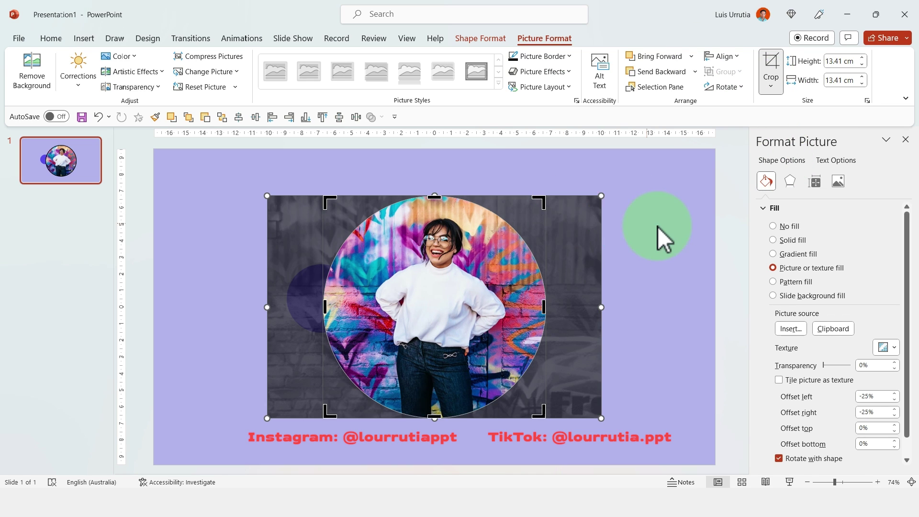
left_click(658, 226)
left_click(666, 228)
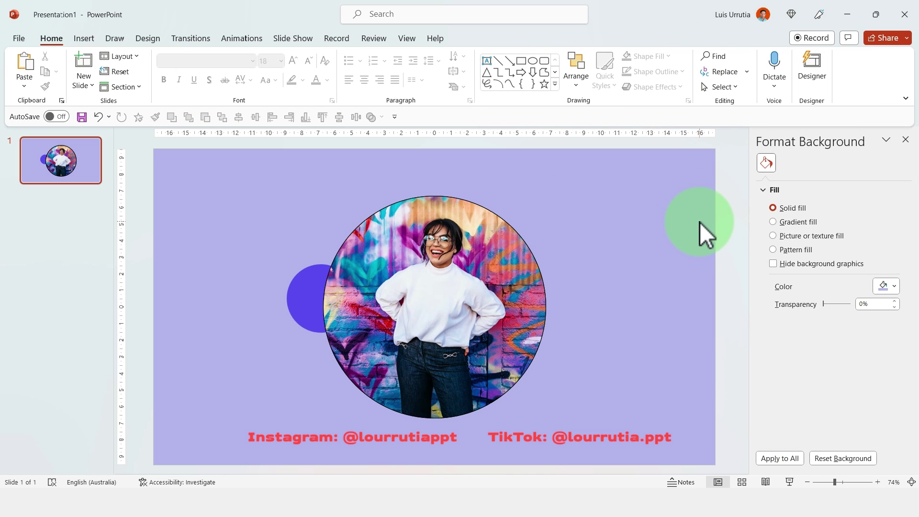
left_click(78, 151)
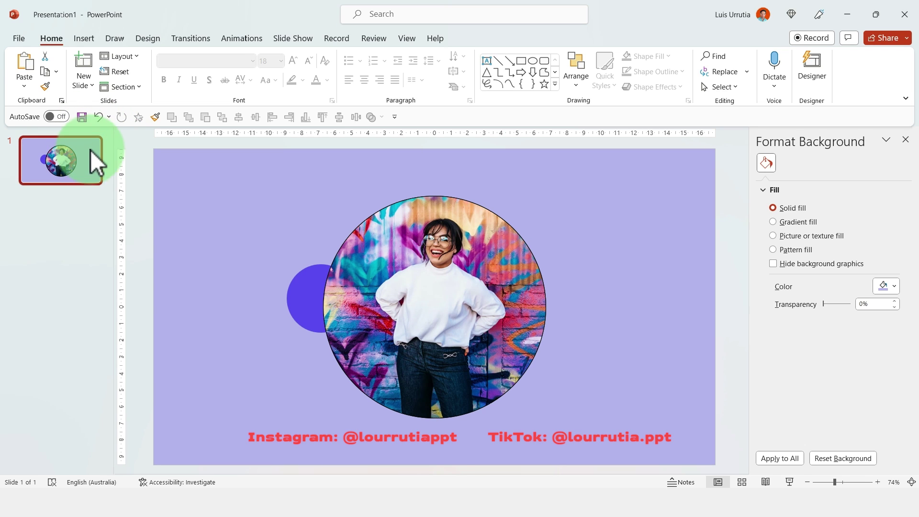
- Duplicate slide 1 and slide the copy's photo circle right to reveal the text circle
key("ctrl+d")
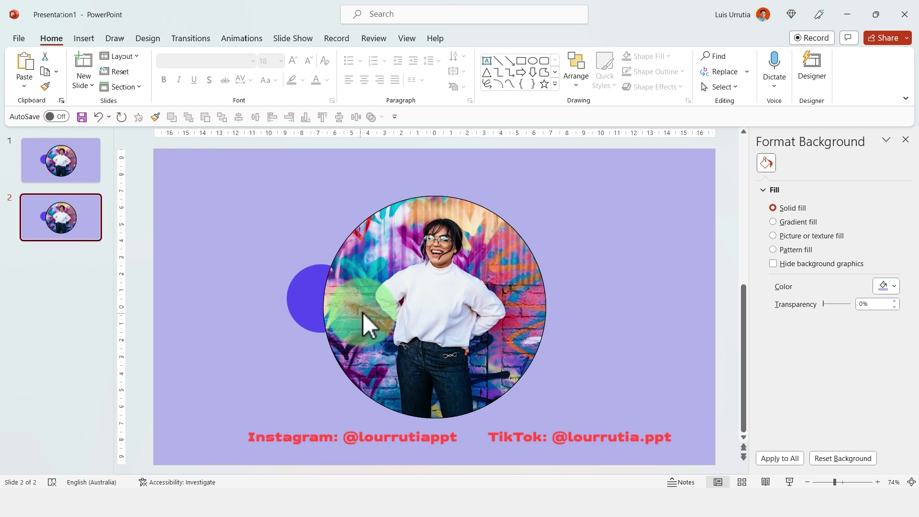
left_click(363, 312)
left_click_drag(363, 313, 552, 297)
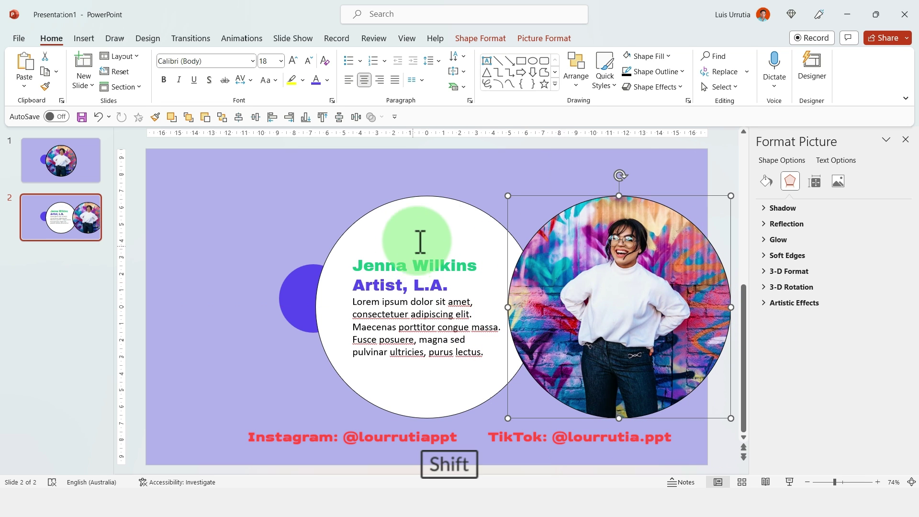
left_click(436, 221, "shift")
left_click(641, 228)
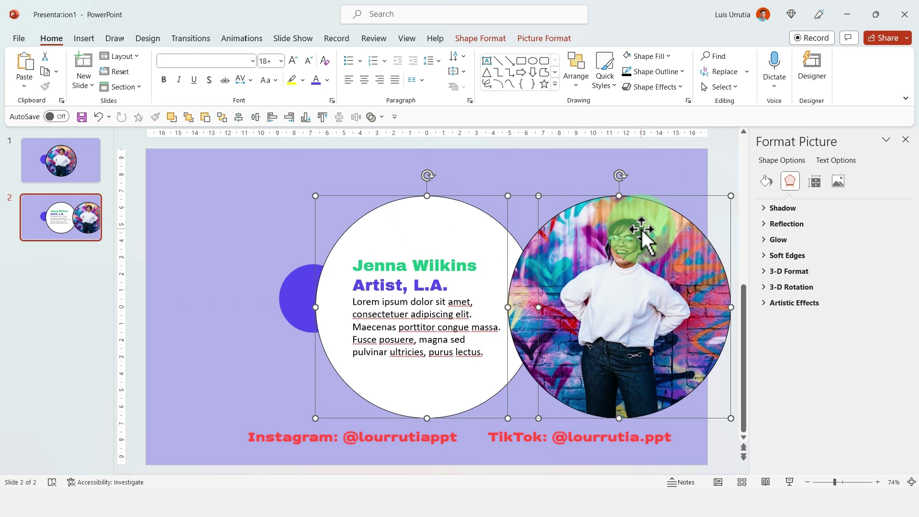
- Enlarge the small blue circle to cover the slide and shift it to centre
left_click(306, 290)
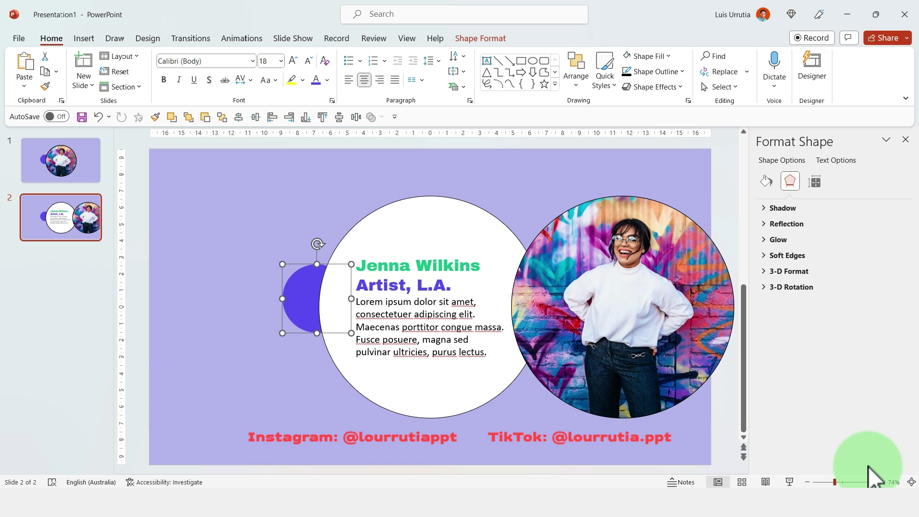
left_click(823, 483)
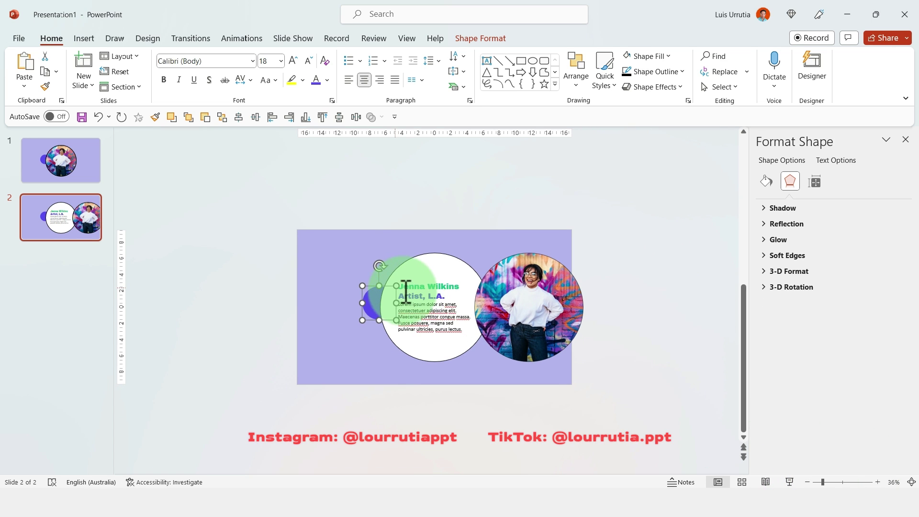
left_click_drag(397, 286, 560, 214)
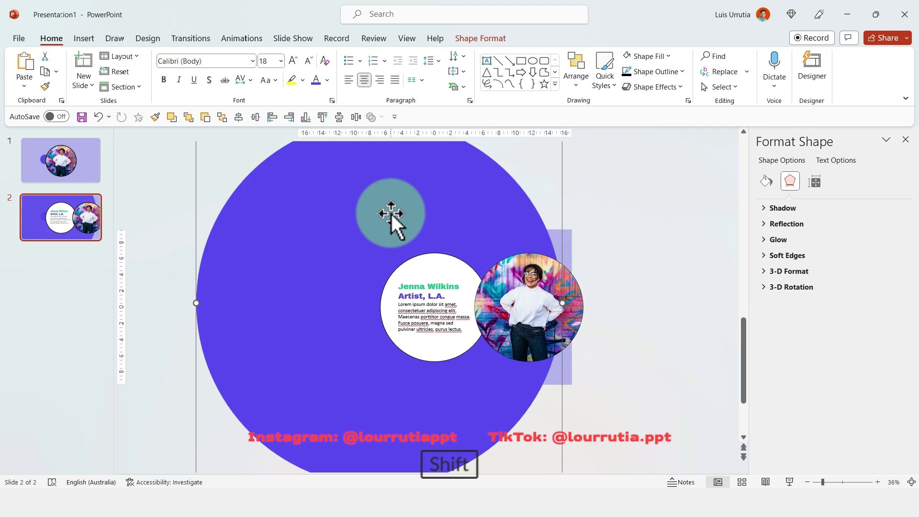
left_click_drag(391, 212, 452, 207)
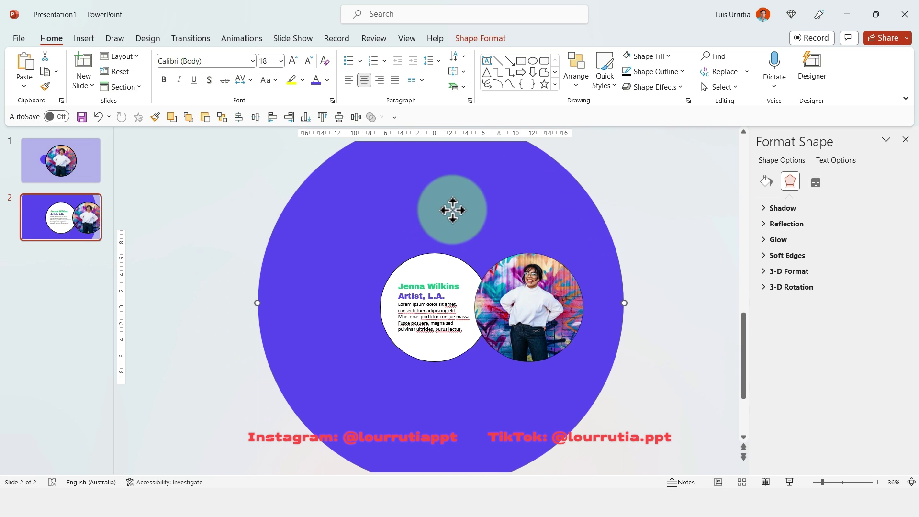
- Group the photo and text circles, centre them horizontally on the slide, then ungroup
left_click(505, 315)
left_click(430, 275, "shift")
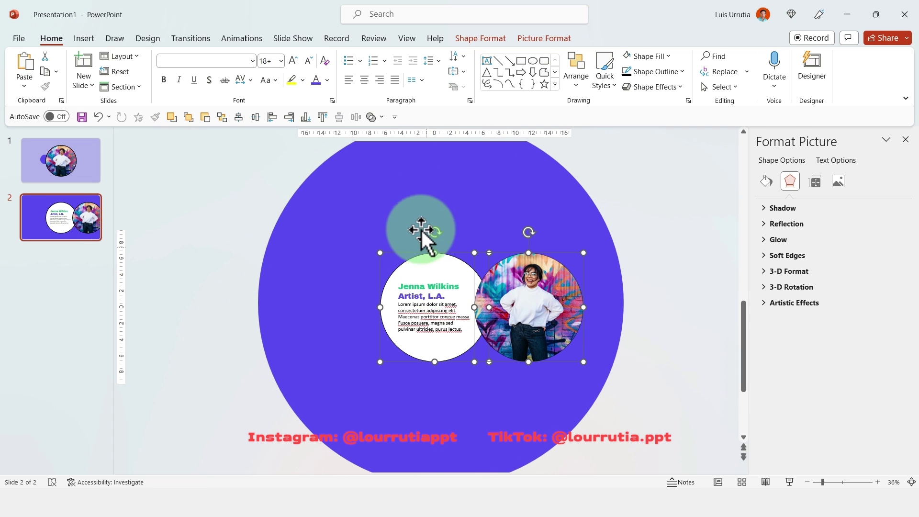
key("ctrl+g")
left_click(561, 38)
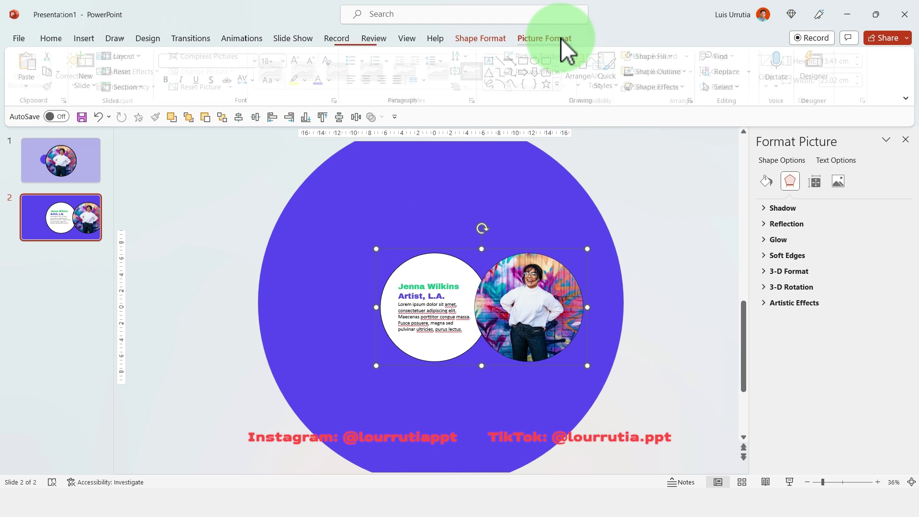
left_click(725, 56)
left_click(743, 88)
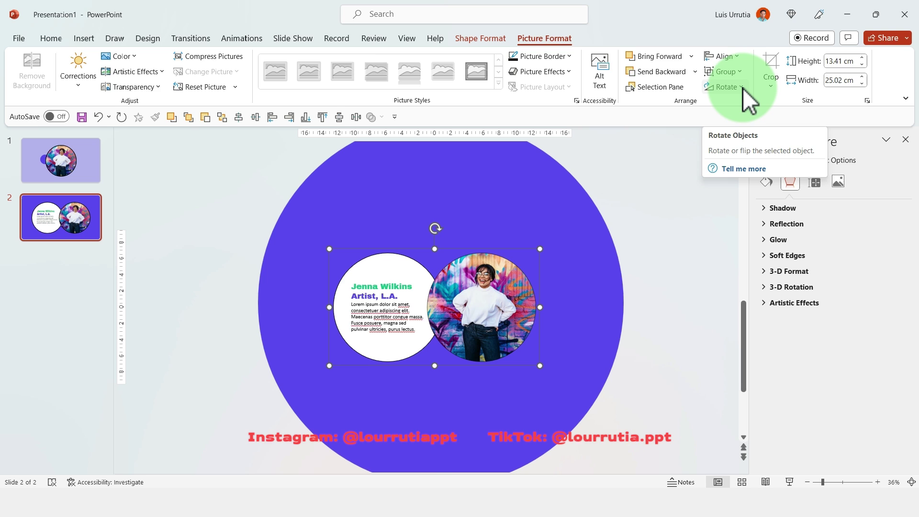
key("ctrl+shift+g")
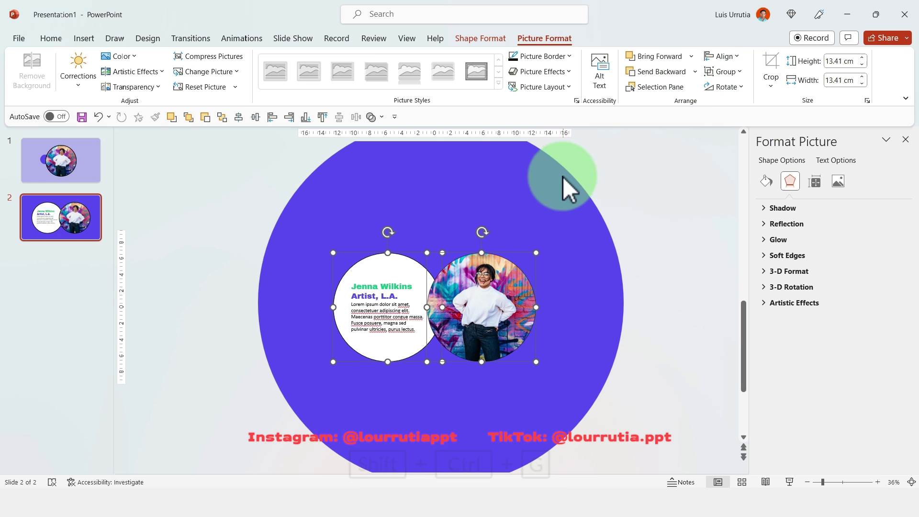
left_click(681, 250)
- On slide 1, centre the small circle horizontally and vertically so it hides behind the photo
left_click(68, 156)
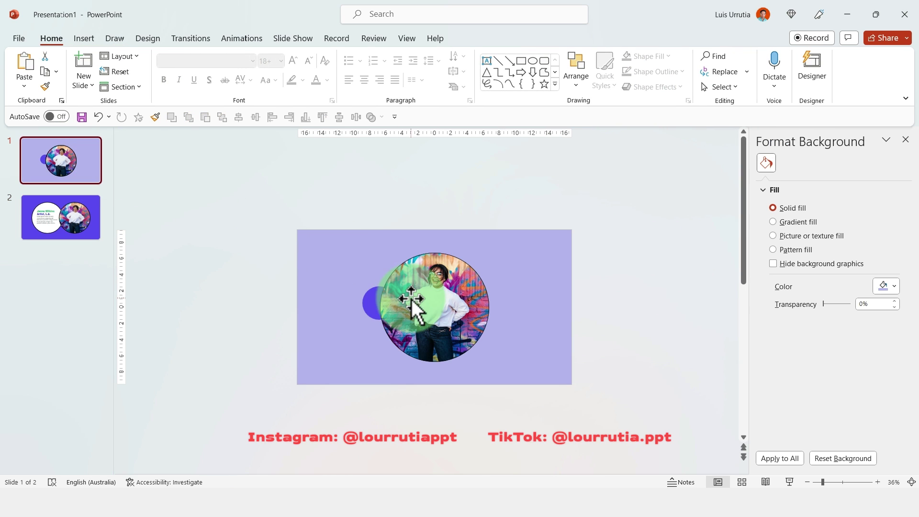
left_click(833, 482)
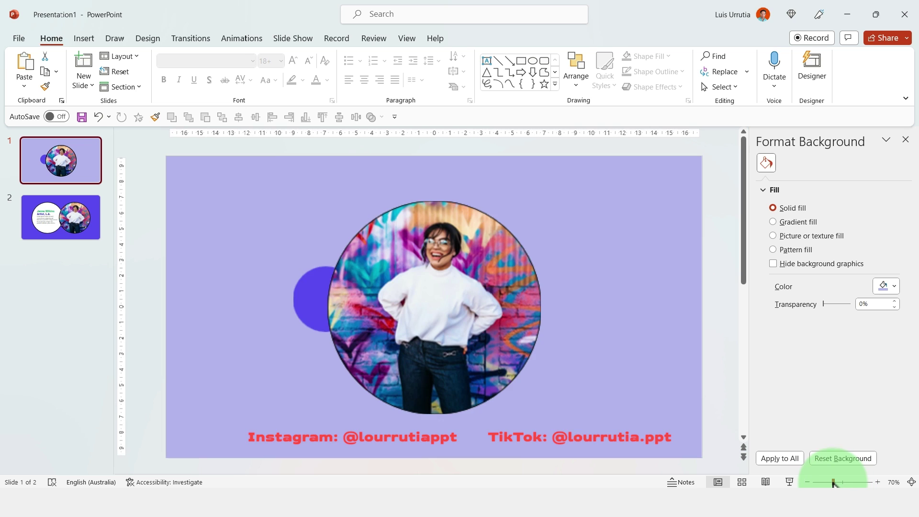
left_click(306, 282)
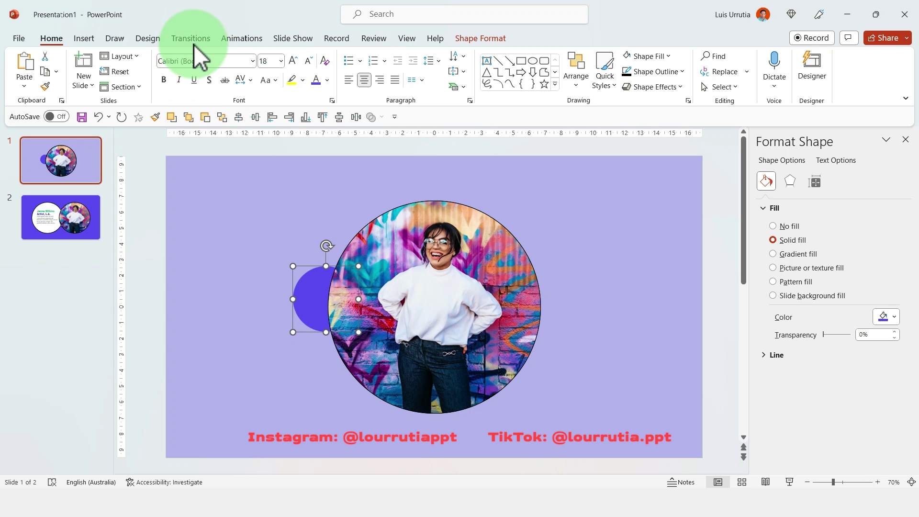
left_click(482, 38)
left_click(697, 56)
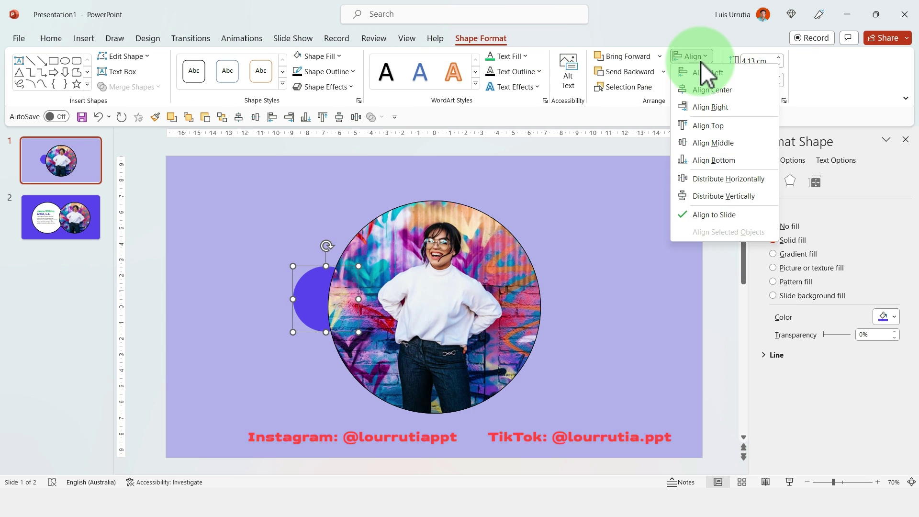
left_click(709, 90)
left_click(695, 55)
left_click(700, 143)
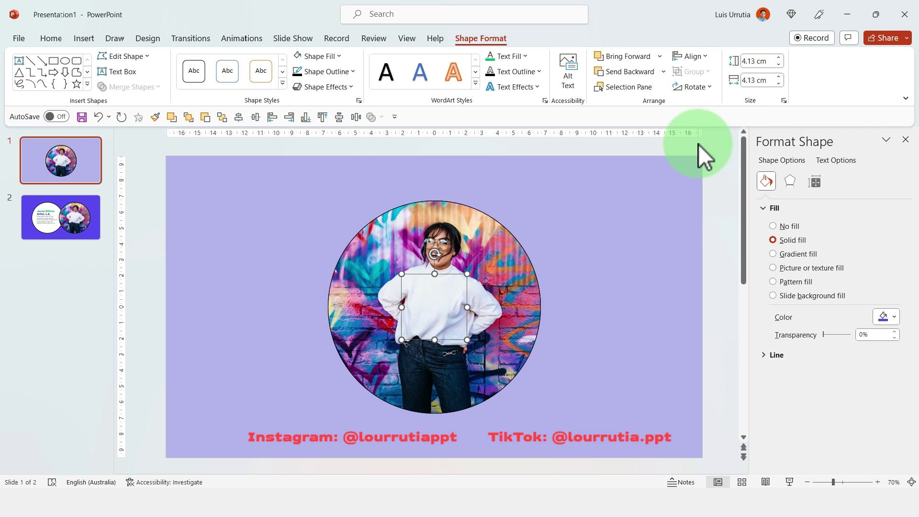
left_click(87, 207)
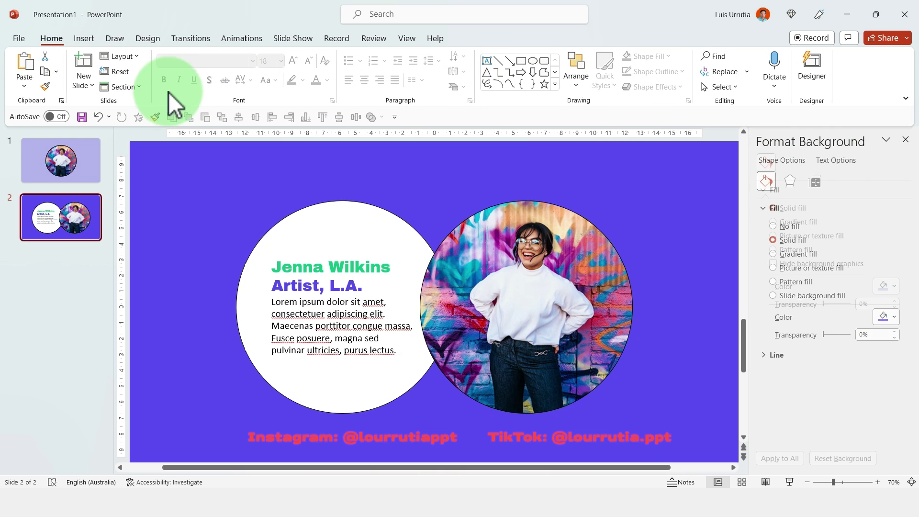
- Apply the Morph transition from the Transitions tab to slide 2
left_click(185, 34)
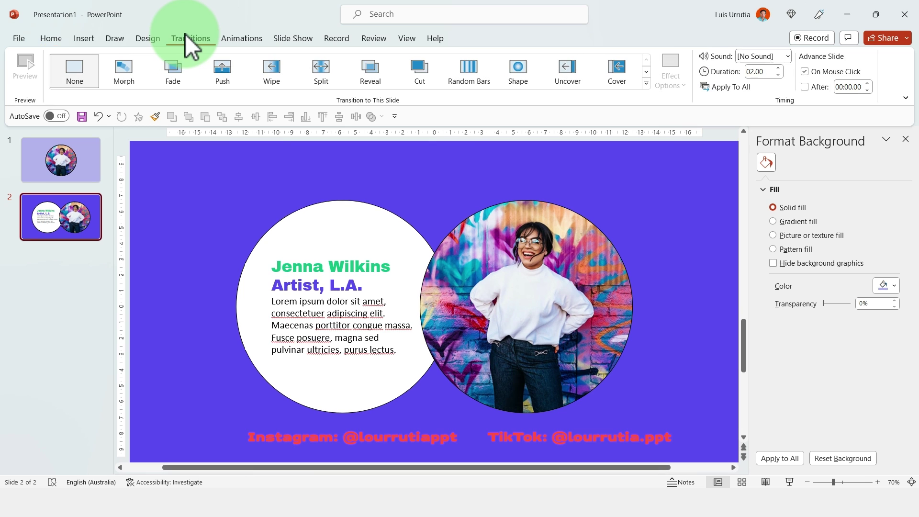
left_click(116, 71)
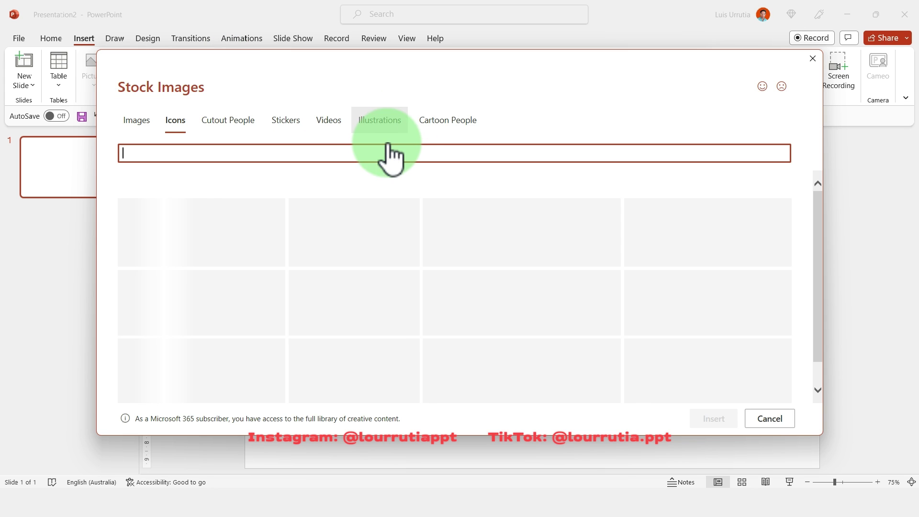
- Insert the solid quotation-mark icon found by searching 'quote' and move it left of centre
type("quote")
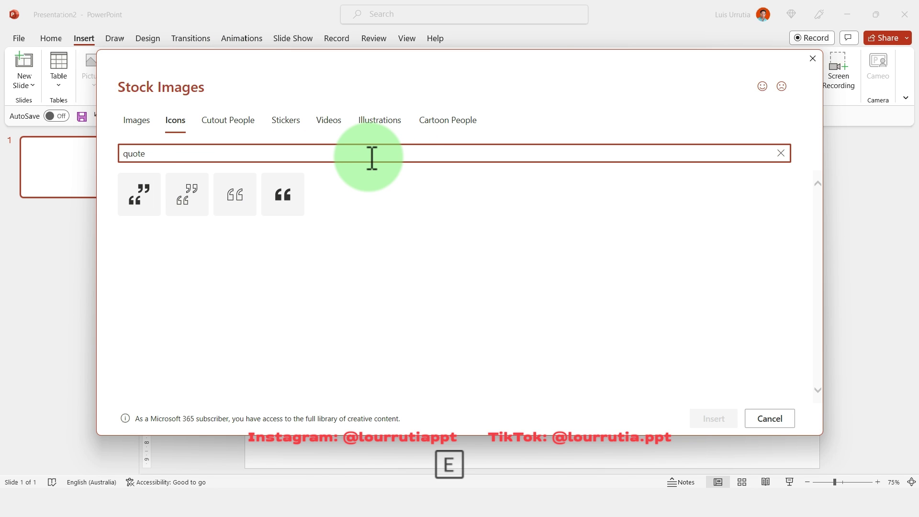
left_click(285, 208)
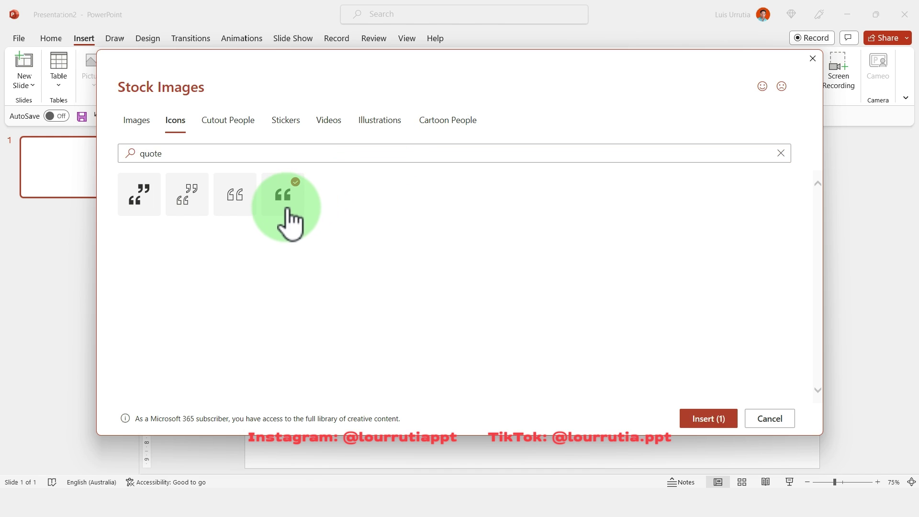
left_click(709, 418)
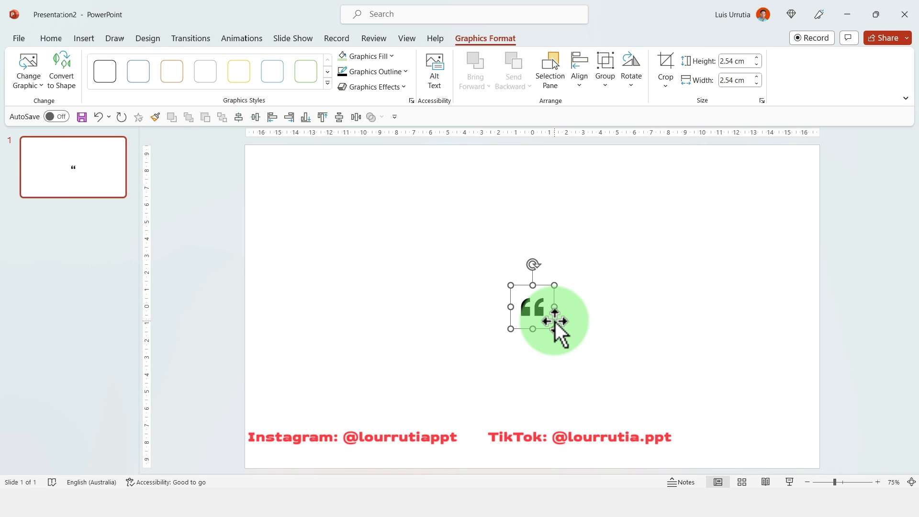
left_click_drag(539, 310, 398, 309)
- Convert the quote icon to shapes, enlarge it as a group, then ungroup it into two marks
left_click(59, 89)
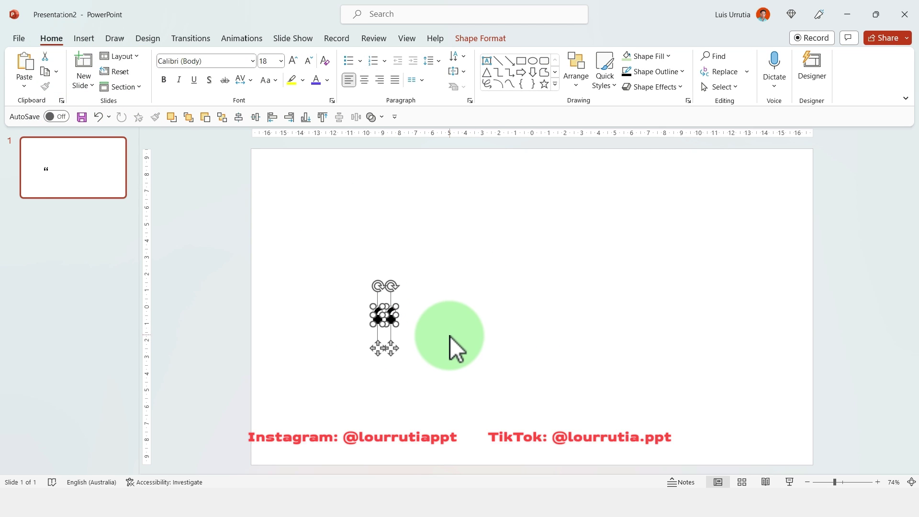
key("ctrl+g")
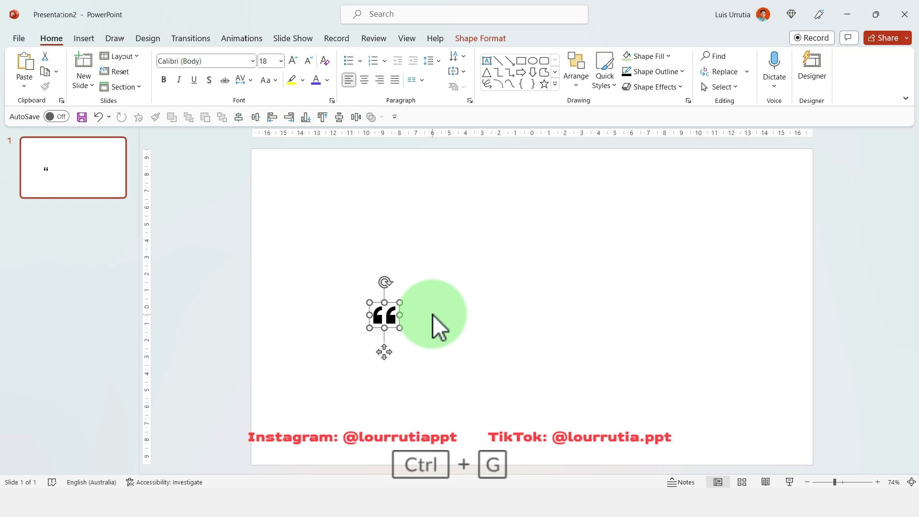
left_click_drag(400, 303, 617, 145)
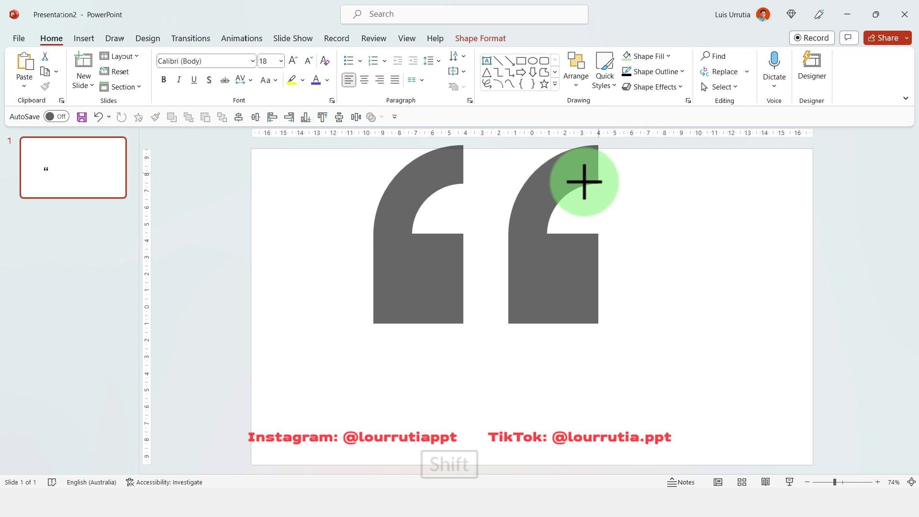
mouse_move(584, 182)
left_mouse_down()
mouse_move(575, 184)
mouse_move(581, 179)
left_mouse_up()
mouse_move(367, 335)
left_mouse_down()
mouse_move(278, 398)
mouse_move(310, 406)
left_mouse_up()
key("ctrl+shift+g")
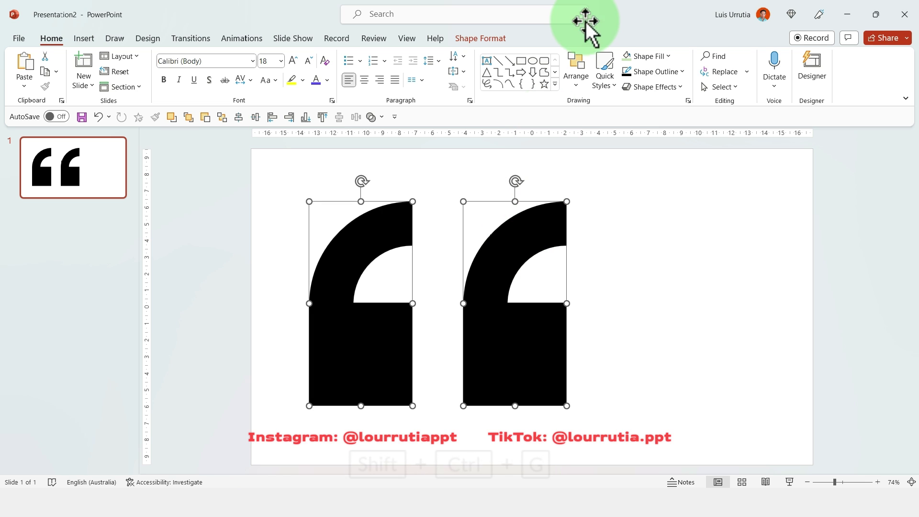
- Remove the outline from both quote marks and fill them light green
left_click(687, 70)
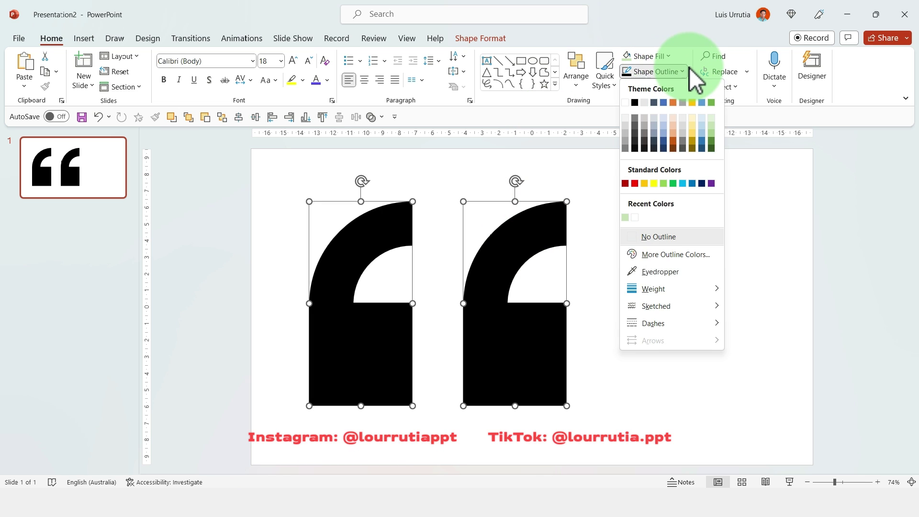
left_click(664, 238)
left_click(668, 56)
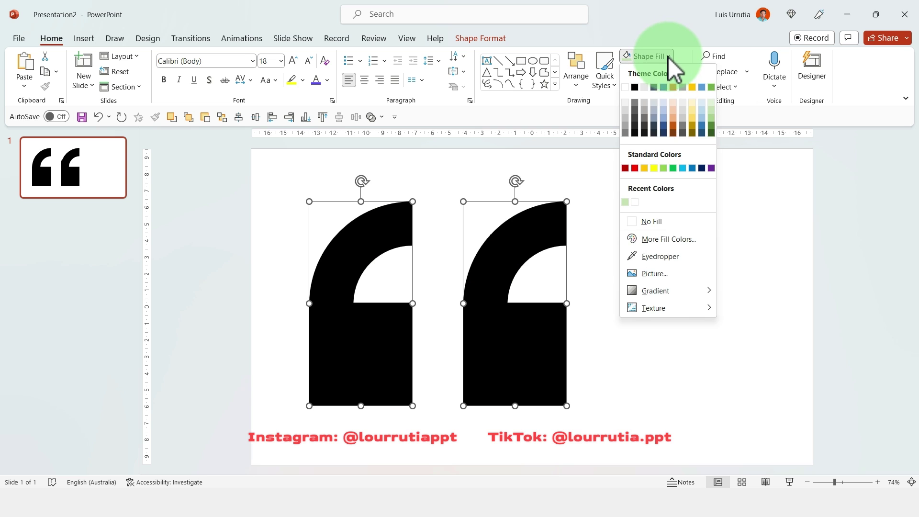
left_click(626, 202)
left_click(629, 261)
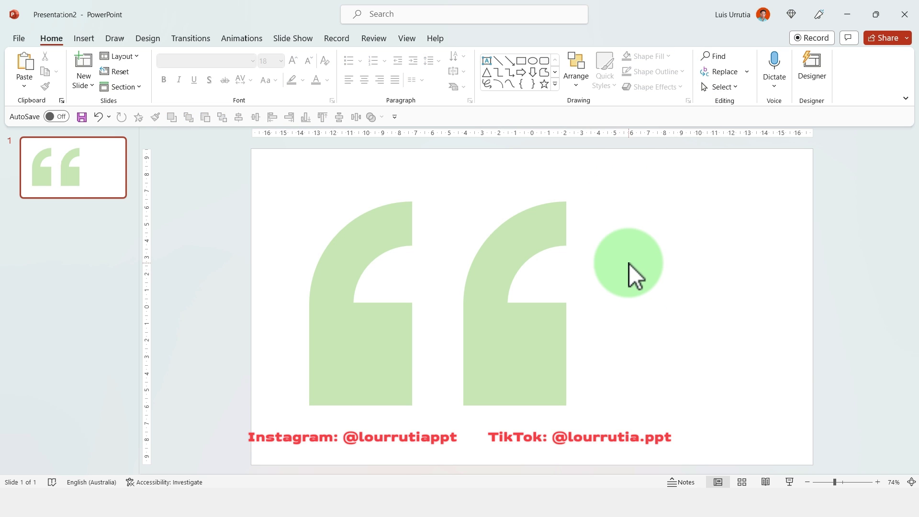
- Add a text box right of the quote marks holding the pasted 'Darkness cannot drive out darkness' quote
left_click(91, 39)
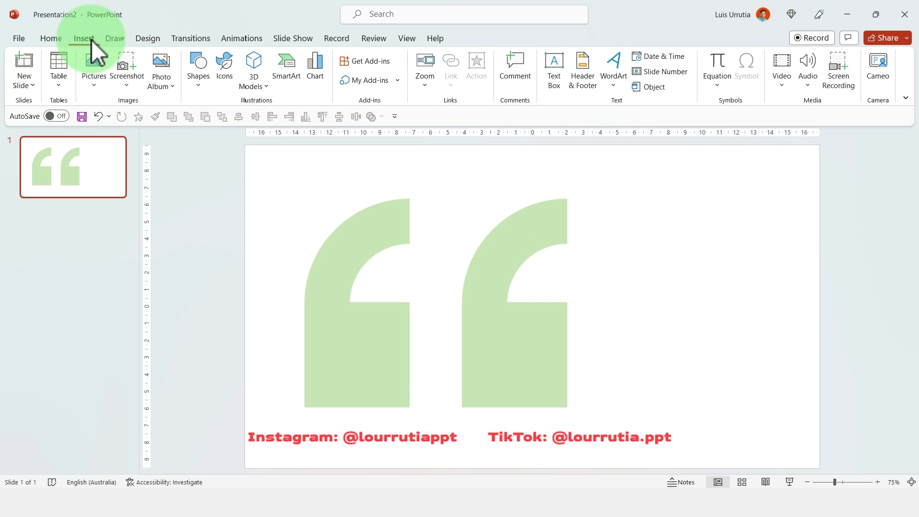
left_click(557, 64)
left_click_drag(591, 288, 772, 397)
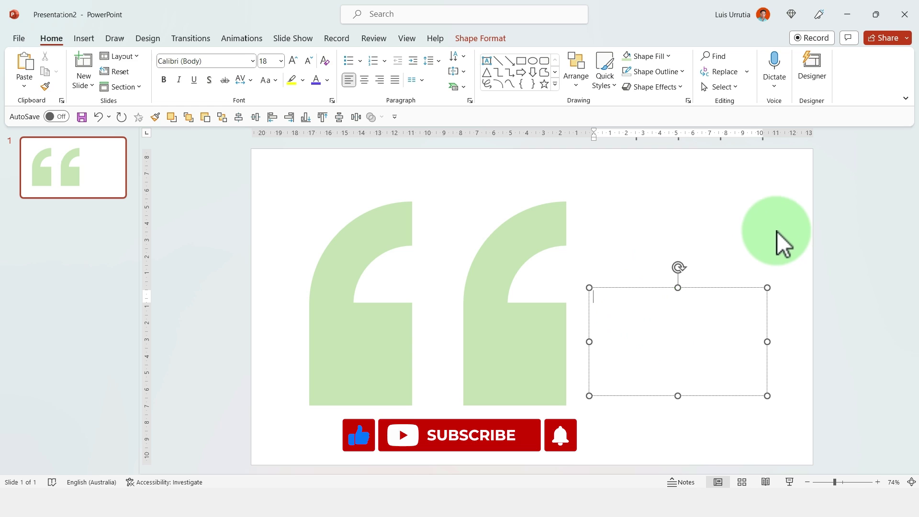
type("Darkness cannot drive out darkness, only light can do that. Hate cannot drive out hate, only love can do that.")
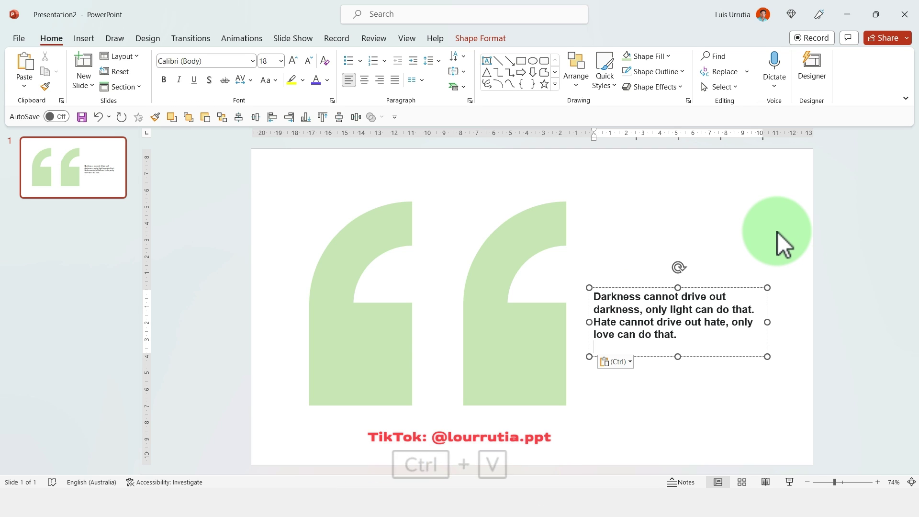
key("ctrl")
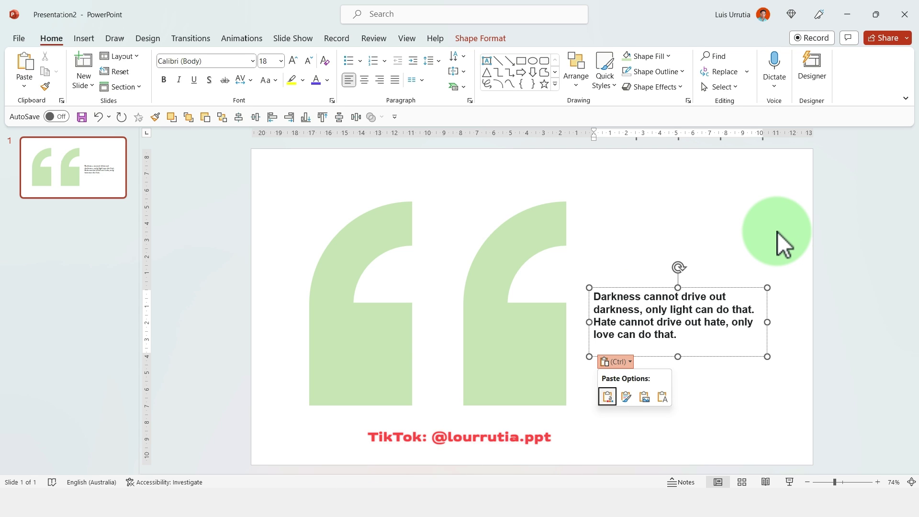
left_click(654, 310)
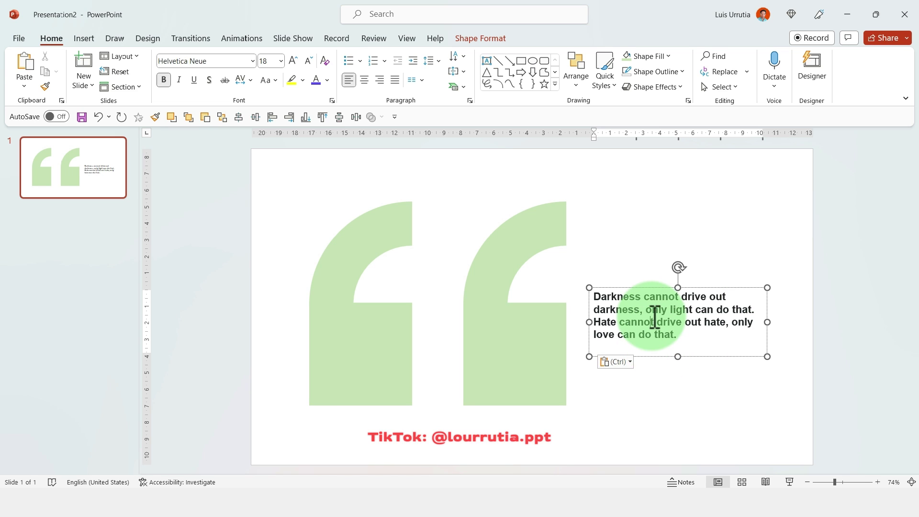
key("BackSpace")
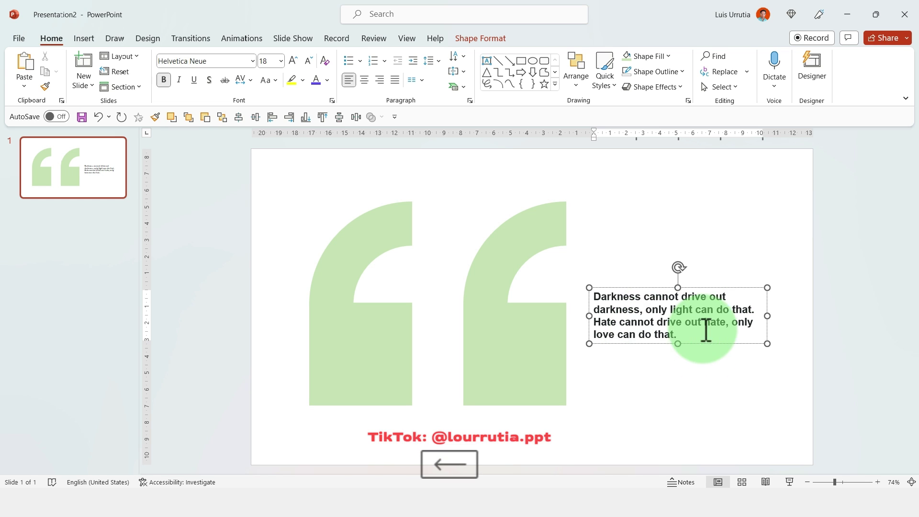
- Set the whole quote to 24 pt and widen its text box
left_click_drag(708, 330, 507, 225)
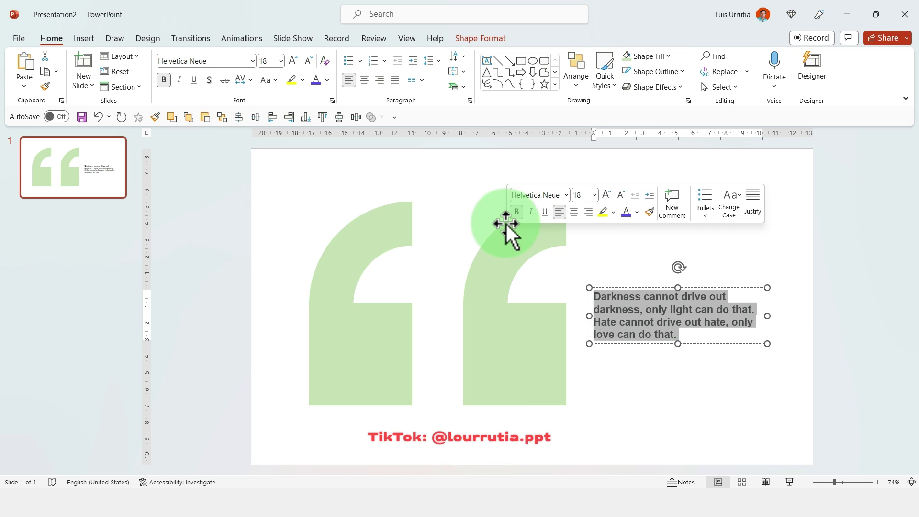
left_click(292, 60)
left_click(292, 60)
left_click(292, 60)
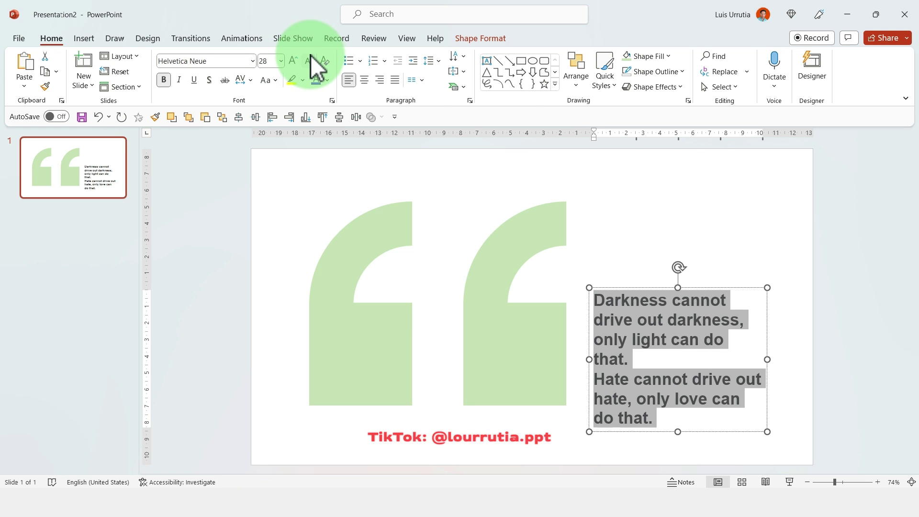
left_click(311, 57)
left_click_drag(769, 340, 744, 341)
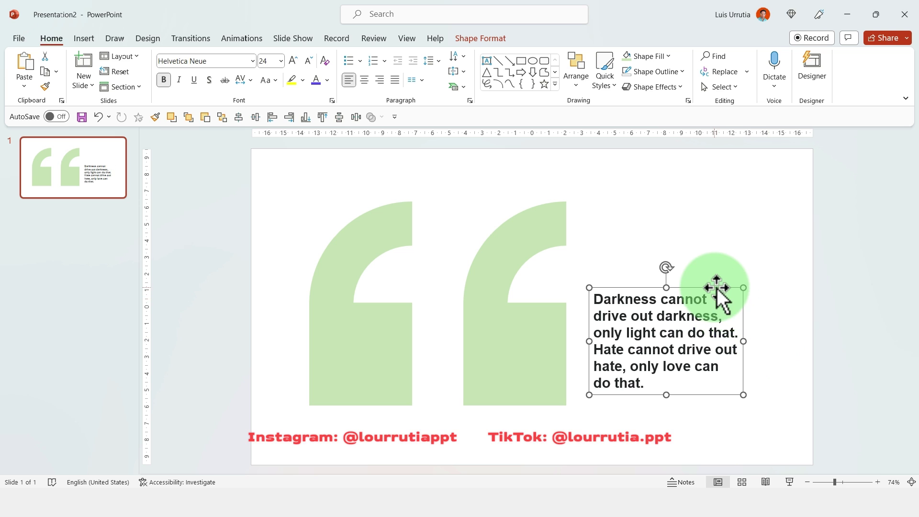
- Create a copy of the quote box beneath it and replace its text with the author's name attribution
left_click_drag(715, 287, 736, 394)
key("ctrl+z")
left_click(658, 421)
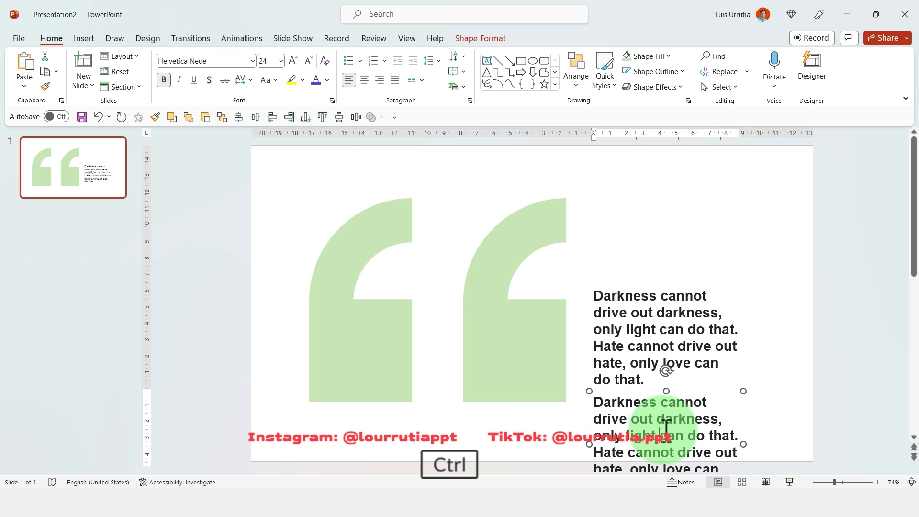
key("ctrl+a")
type("-M")
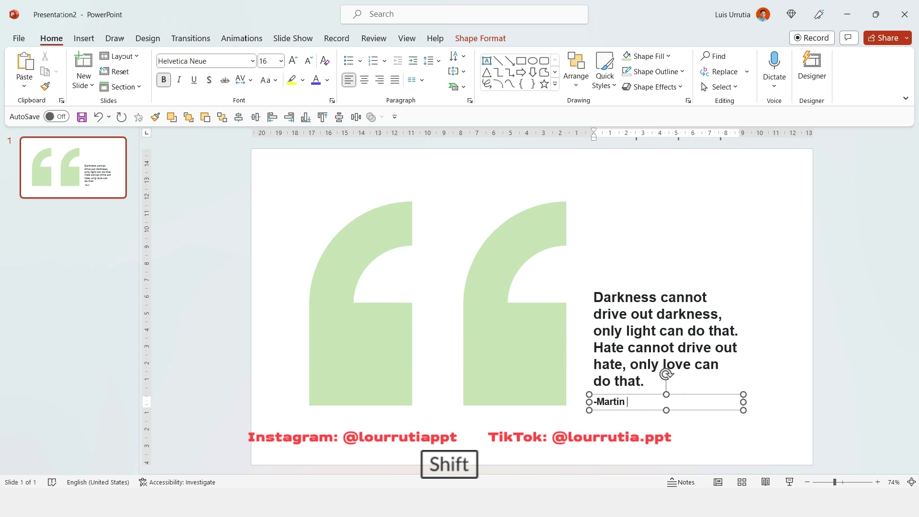
type("artin Luther K")
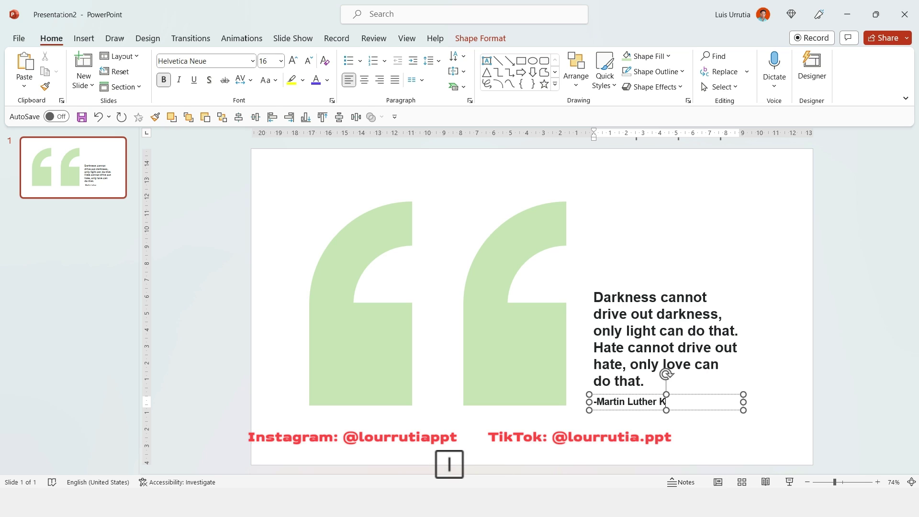
type("ing Jr.")
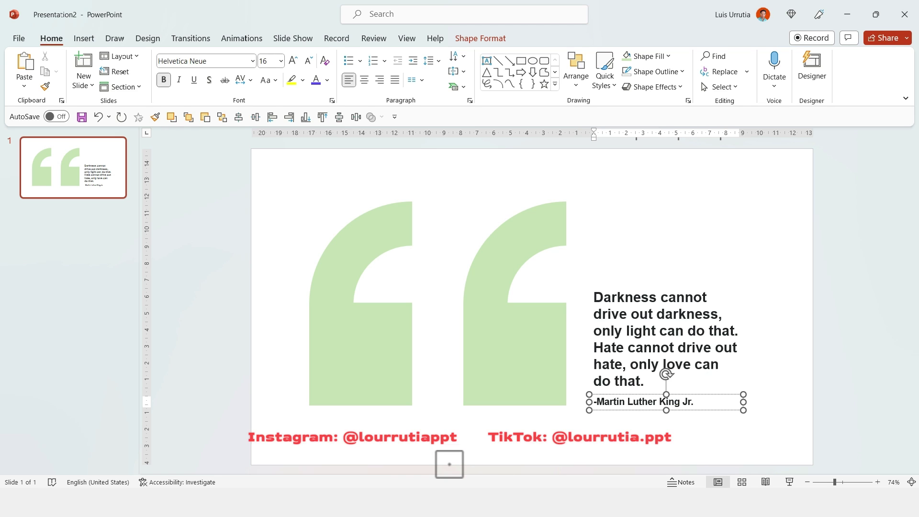
left_click(745, 288)
- Move the quote and attribution text boxes slightly upward together
left_click_drag(749, 276, 632, 387)
left_click(631, 400)
left_click(653, 297, "shift")
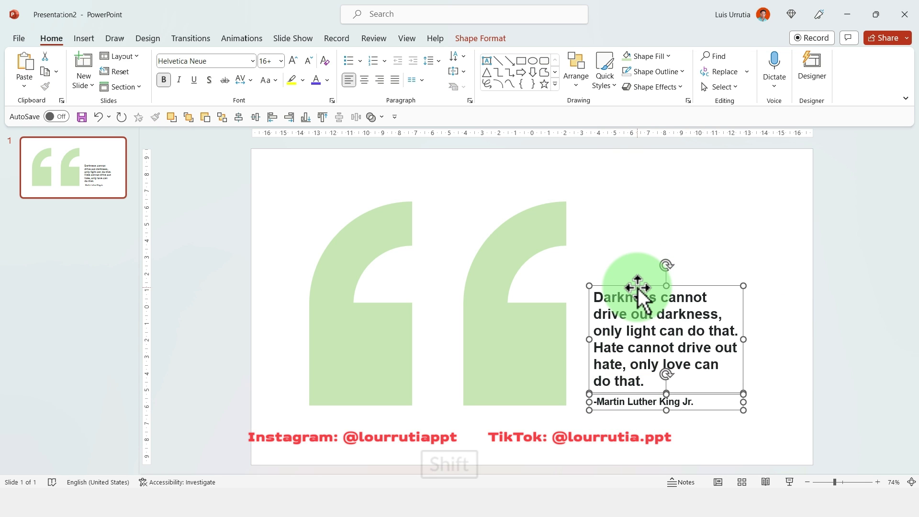
left_click_drag(638, 288, 638, 279)
left_click(669, 206)
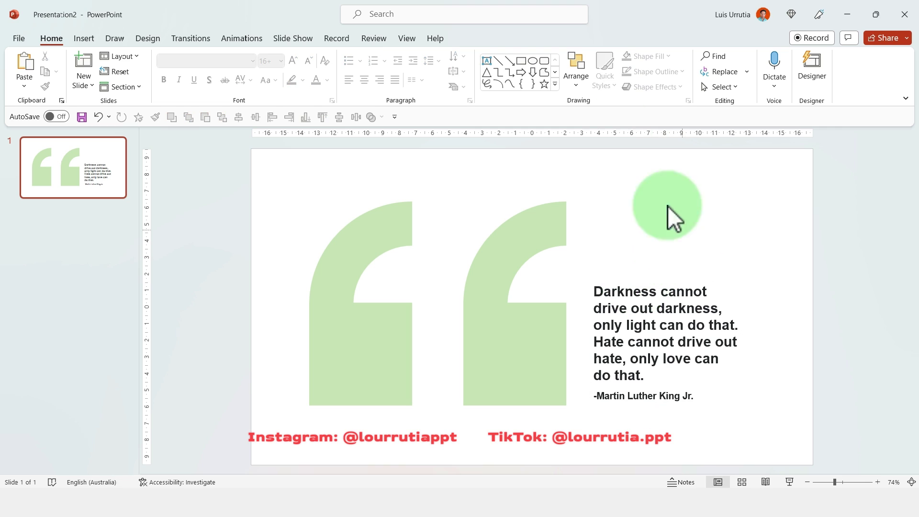
- Draw a rectangle bar across the bottom of the slide and fill it white
left_click(522, 59)
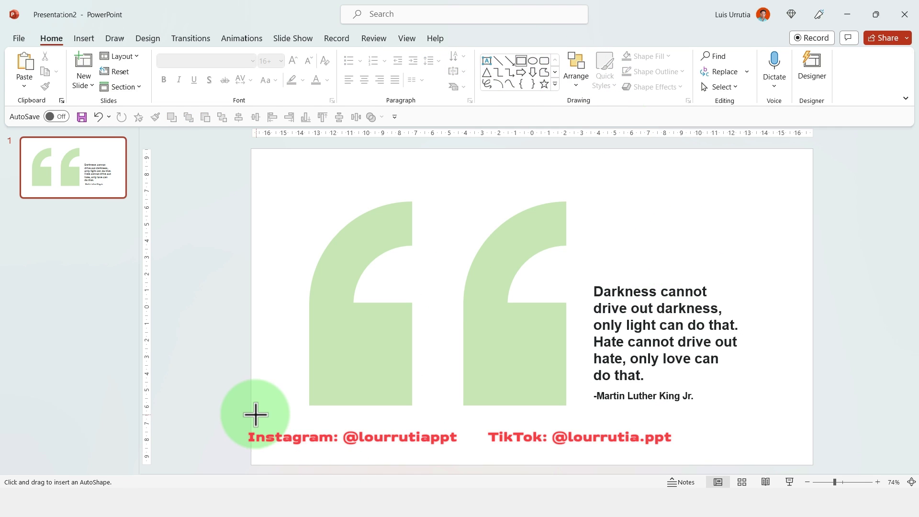
left_click_drag(250, 409, 813, 464)
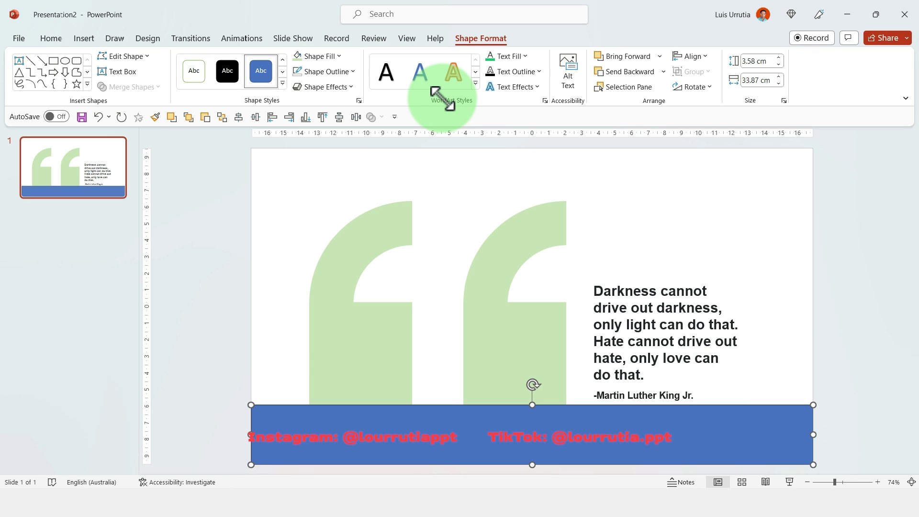
left_click(337, 59)
left_click(300, 86)
left_click(430, 189)
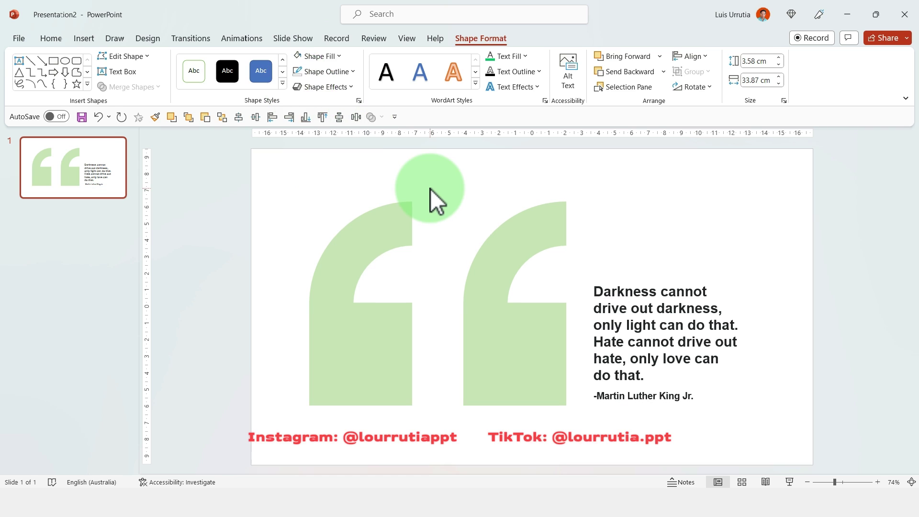
- Drag the author's cut-out photo from the Downloads folder onto the slide
key("super+e")
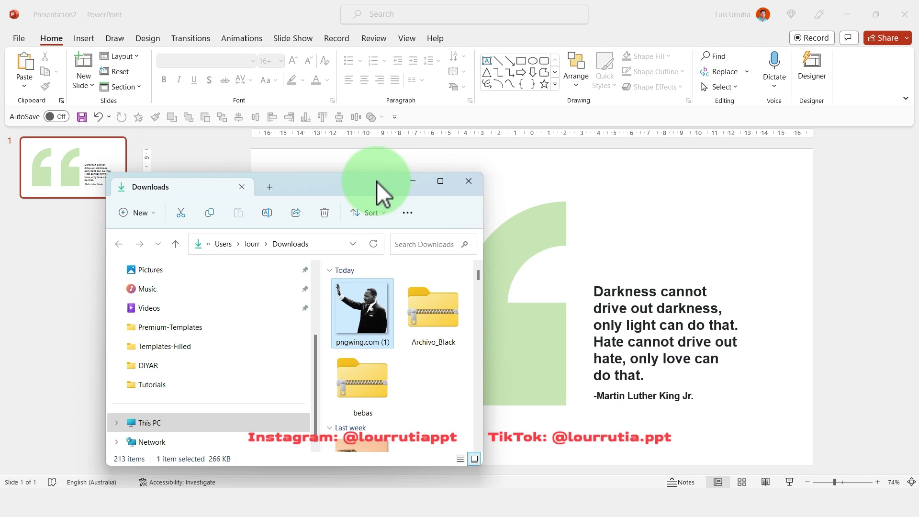
left_click_drag(378, 188, 389, 278)
left_click_drag(372, 405, 508, 182)
left_click(601, 292)
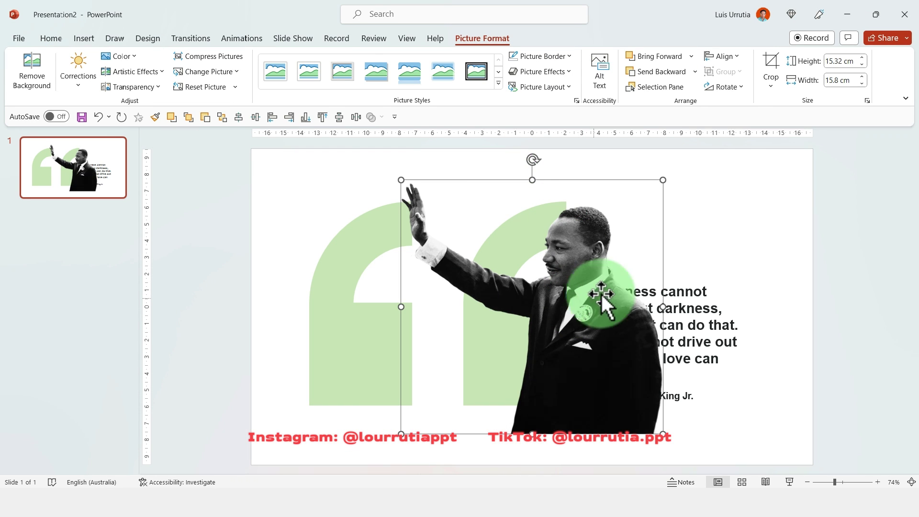
- Flip the photo horizontally and shrink it proportionally to 13.5 × 13.92 cm
left_click(737, 86)
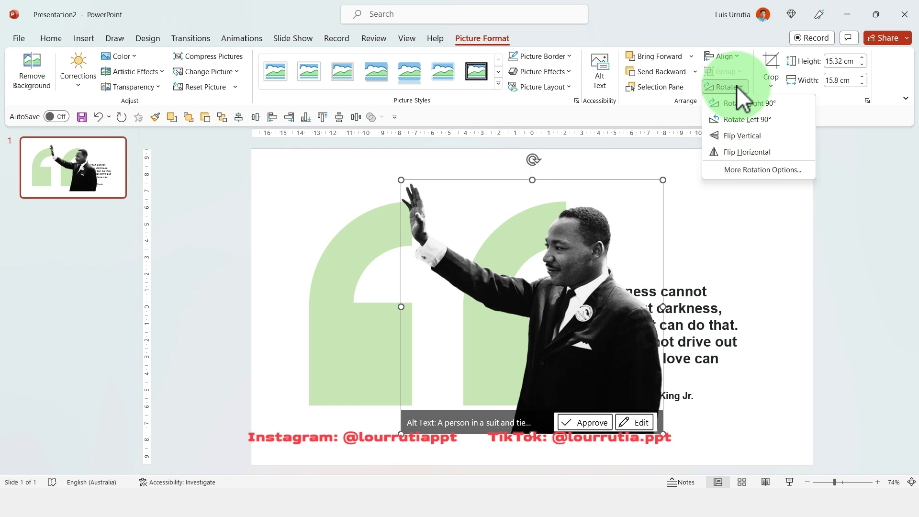
left_click(734, 155)
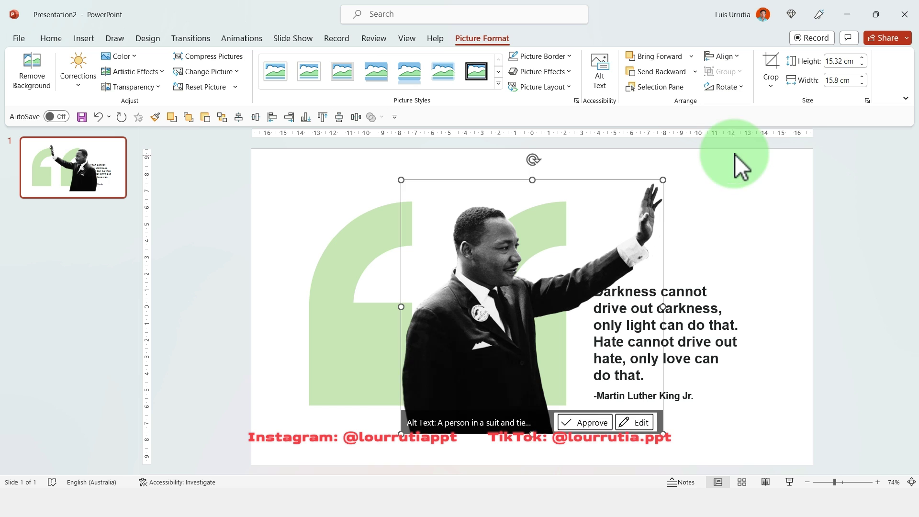
left_click_drag(452, 396, 436, 365)
left_click_drag(648, 153, 598, 188)
- Position the photo between the two green quote-mark arches, clear of the quote text
left_click(451, 292)
left_click_drag(450, 292, 421, 293)
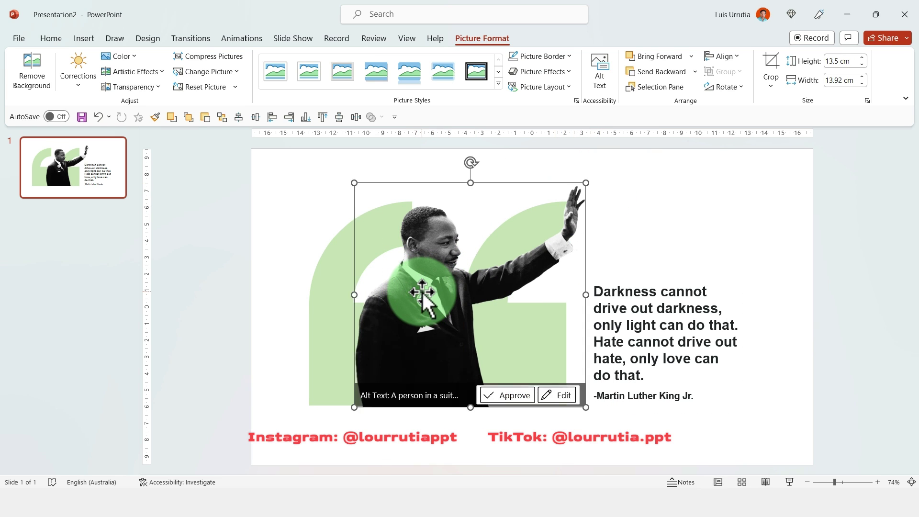
left_click(316, 269)
left_click_drag(449, 266, 476, 266)
left_click(344, 249)
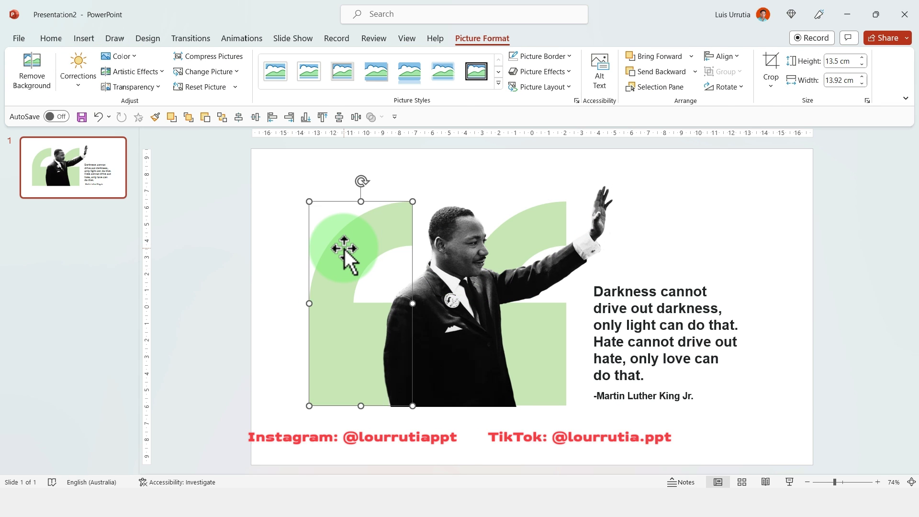
- Bring the left green arch and the Instagram/TikTok text line to the front, over the photo
left_click(334, 438, "shift")
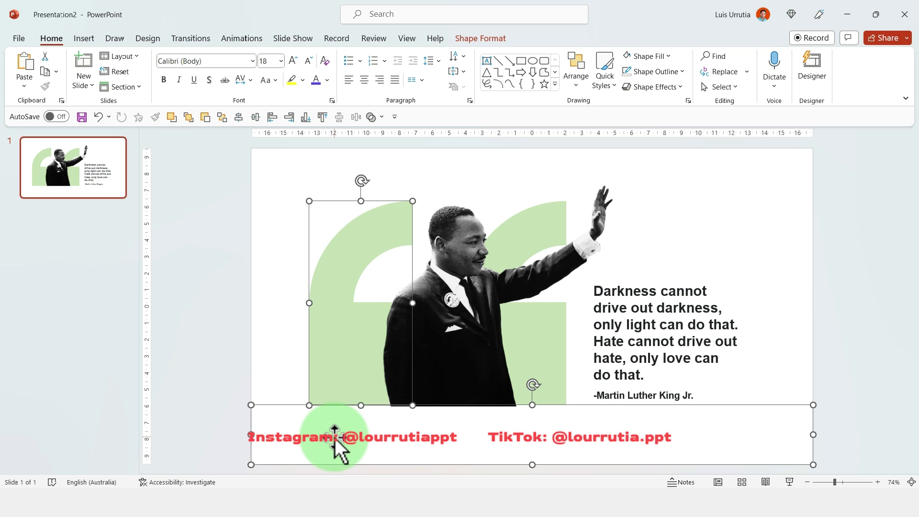
left_click(335, 437, "ctrl")
left_click(335, 439, "shift")
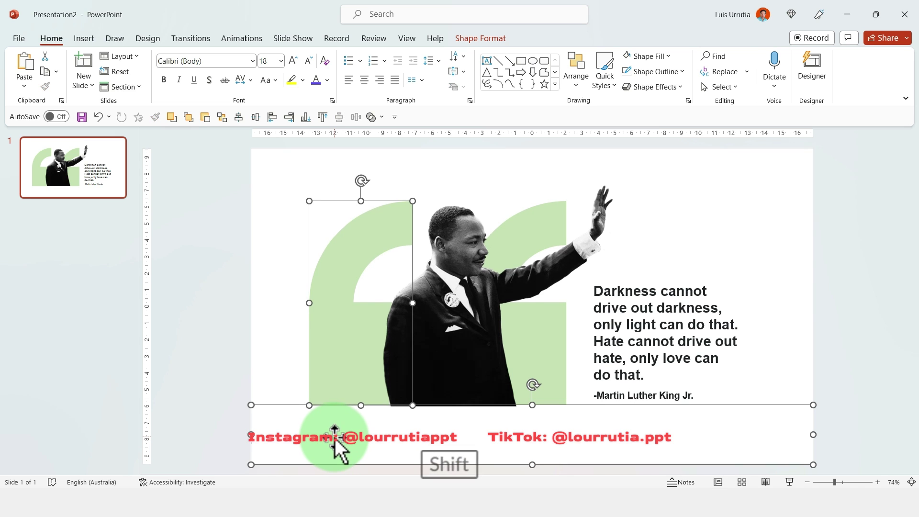
right_click(335, 438)
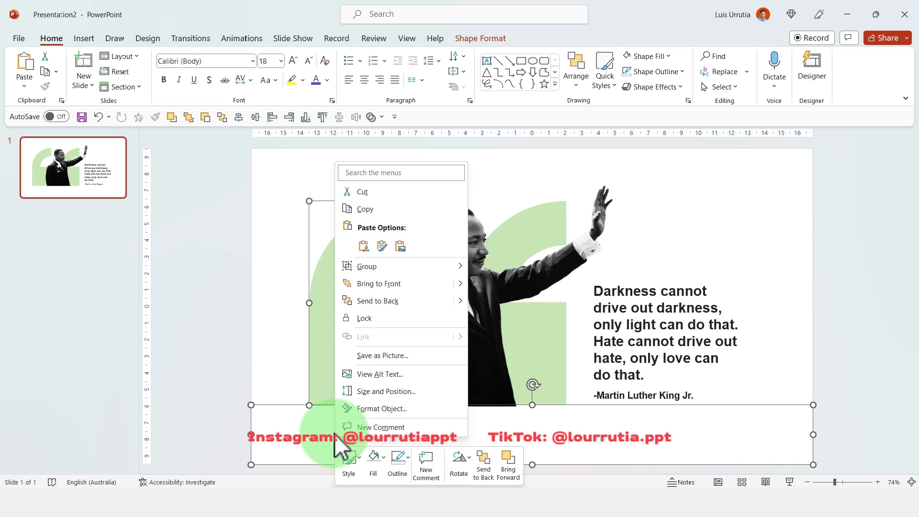
left_click(391, 288)
left_click(708, 189)
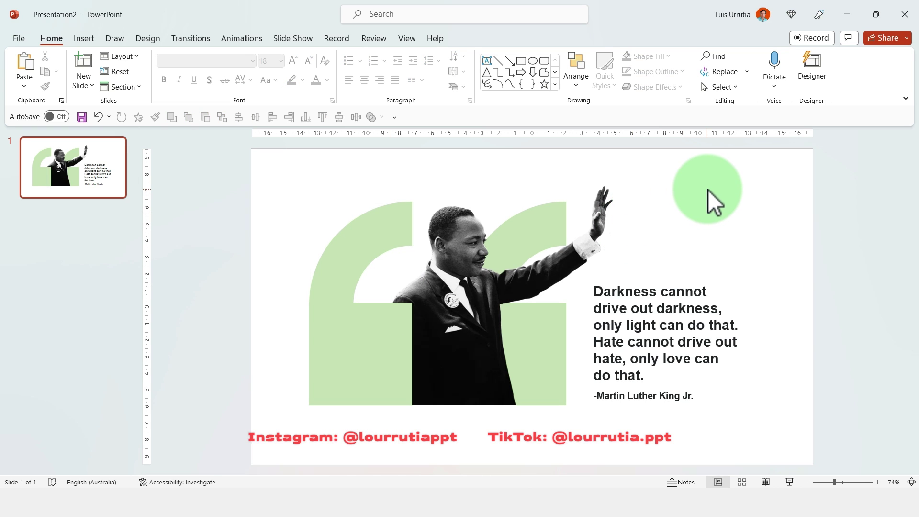
- Duplicate slide 1 and push its arches, quote text and photo off the slide edges
left_click(70, 175)
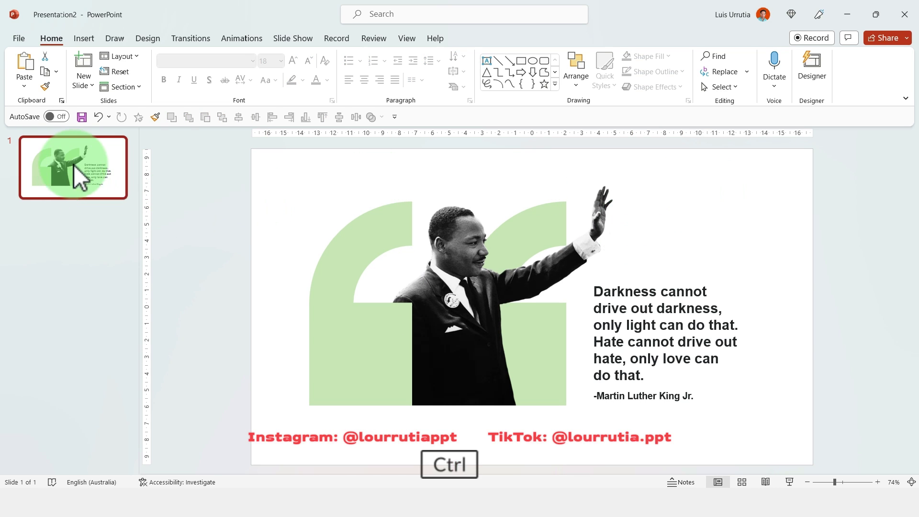
key("ctrl+d")
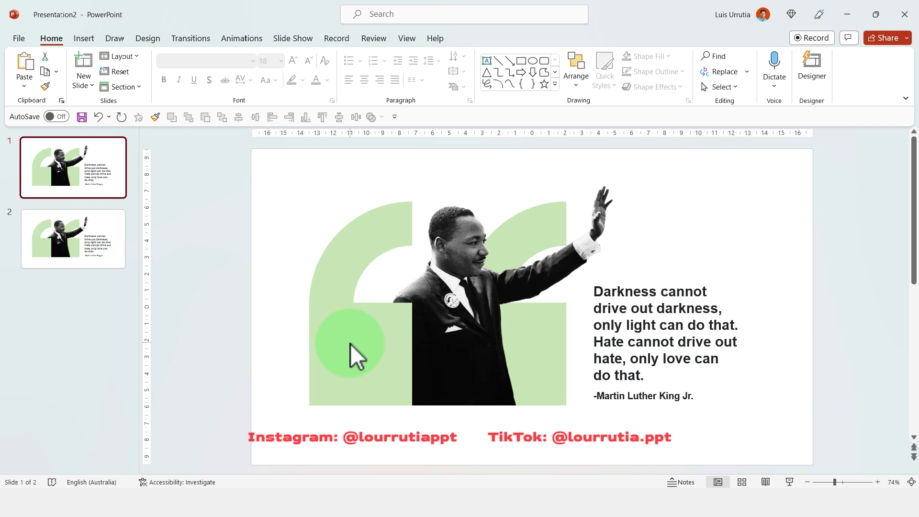
left_click_drag(351, 344, 166, 353)
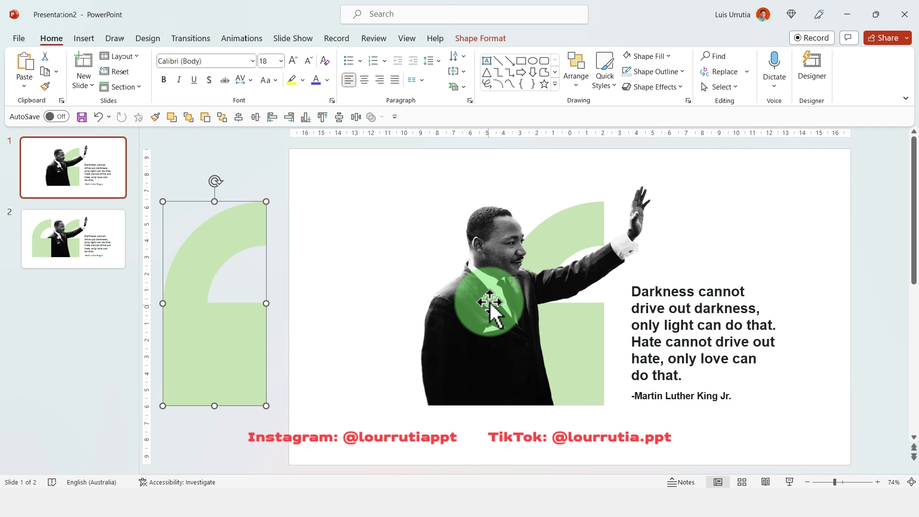
left_click(694, 301)
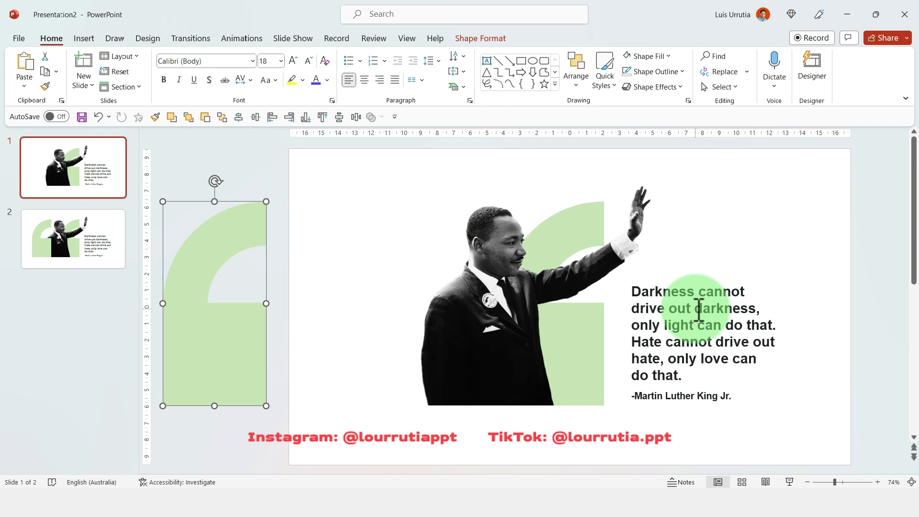
left_click(662, 395, "shift")
left_click_drag(627, 294, 866, 293)
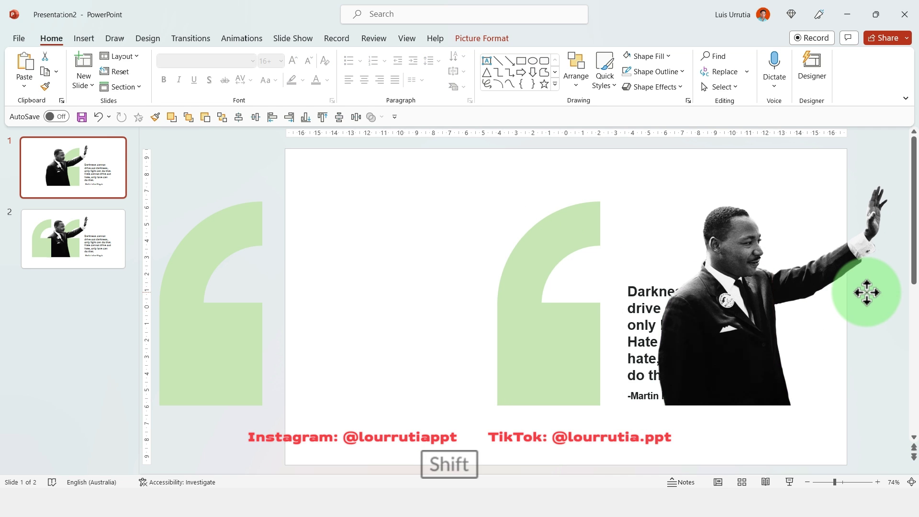
key("ctrl+z")
left_click(685, 396)
left_click(683, 288, "shift")
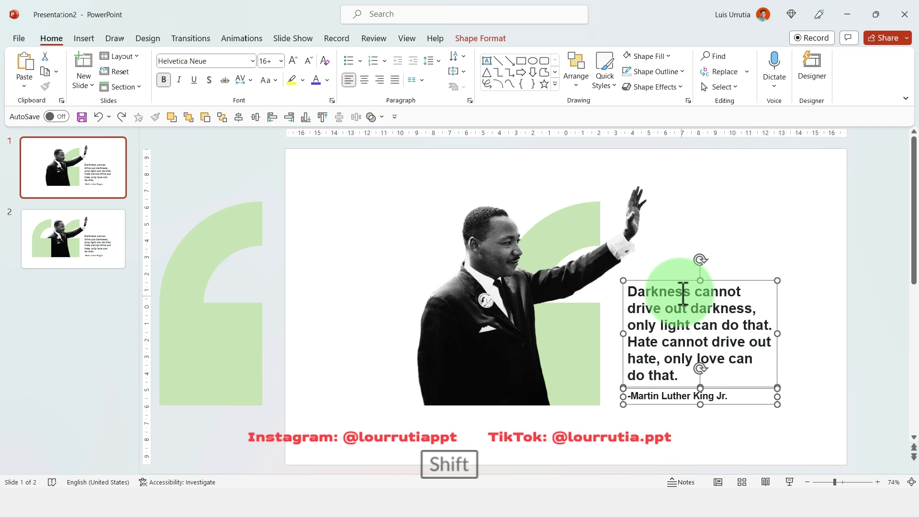
left_click_drag(663, 281, 897, 279)
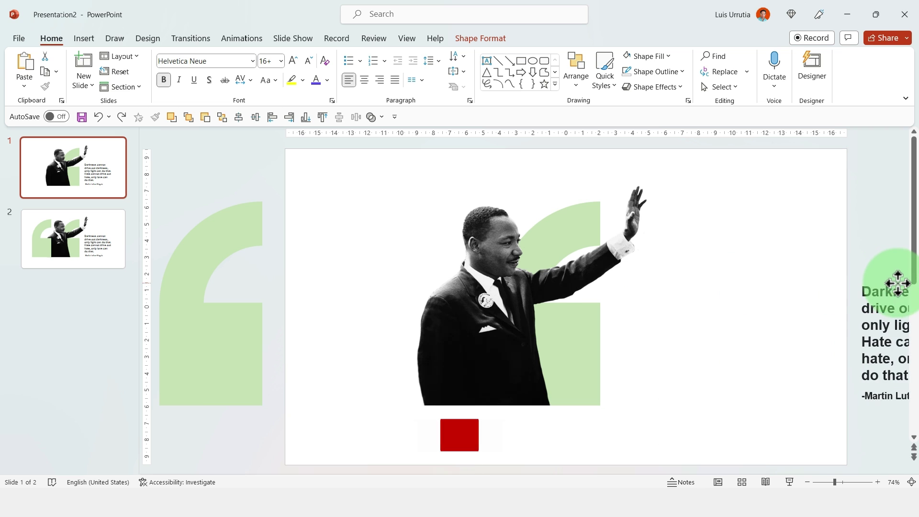
left_click_drag(387, 226, 417, 459)
left_click_drag(460, 378, 472, 153)
left_click(552, 242)
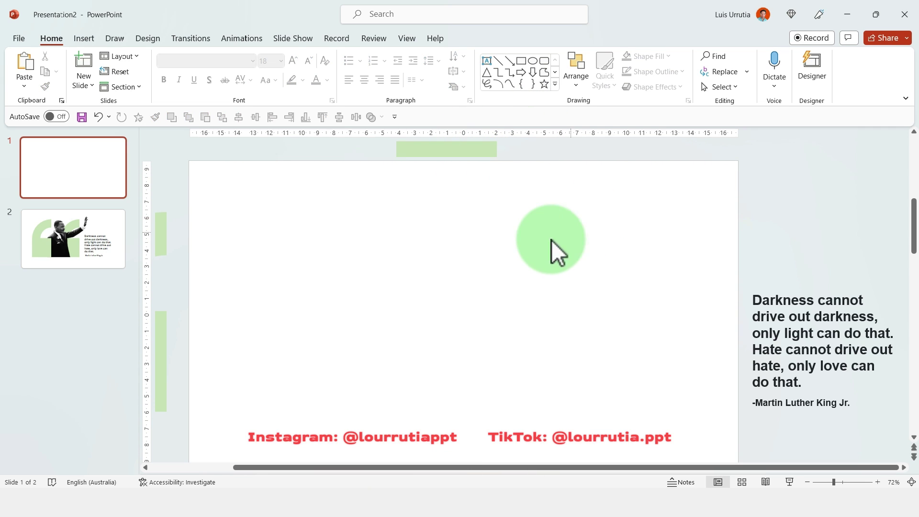
- Apply the Morph transition to slide 2
scroll(522, 253, "down", 1)
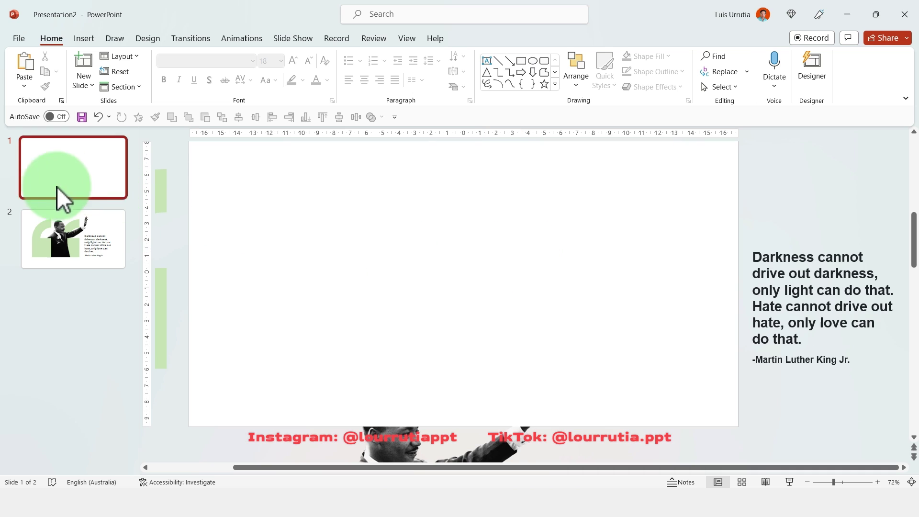
left_click(73, 231)
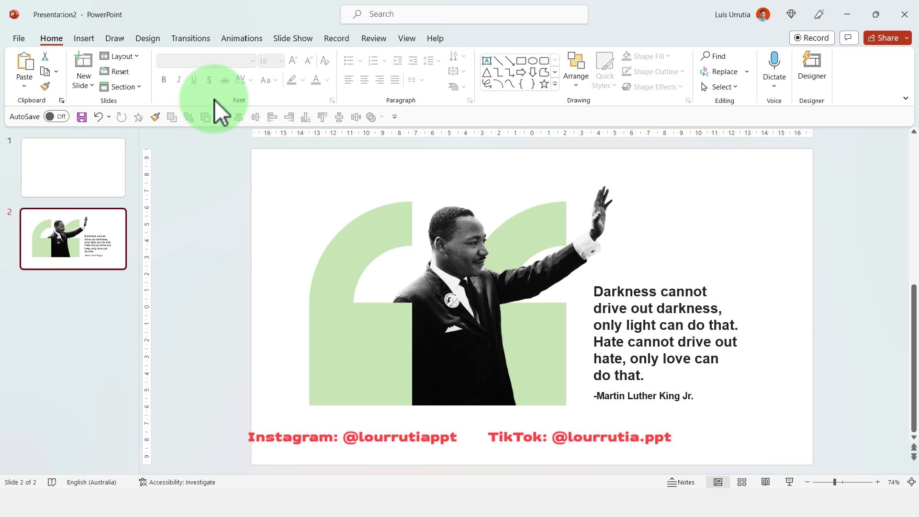
left_click(185, 37)
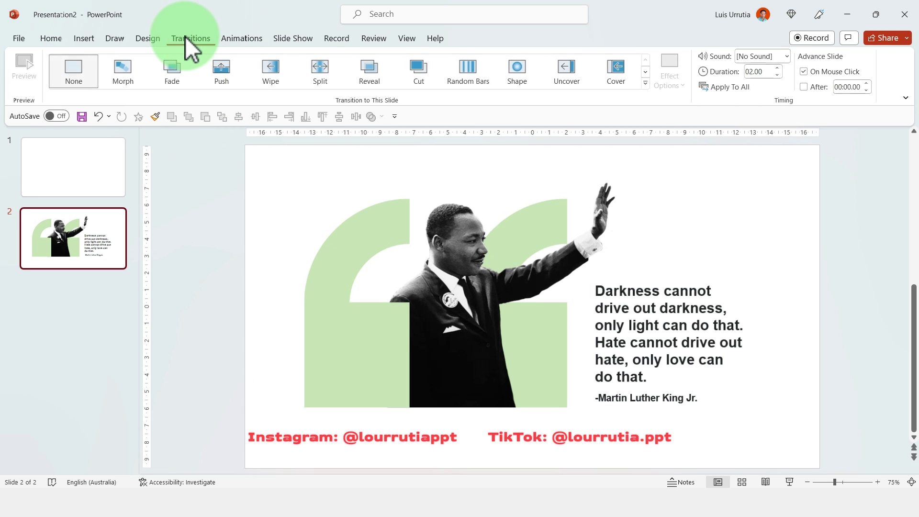
left_click(125, 77)
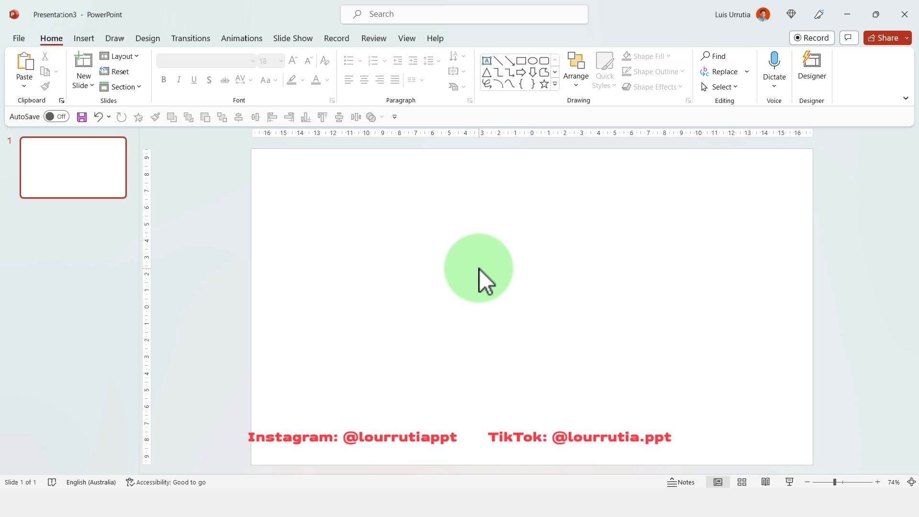
- Make the new slide's background black
right_click(479, 268)
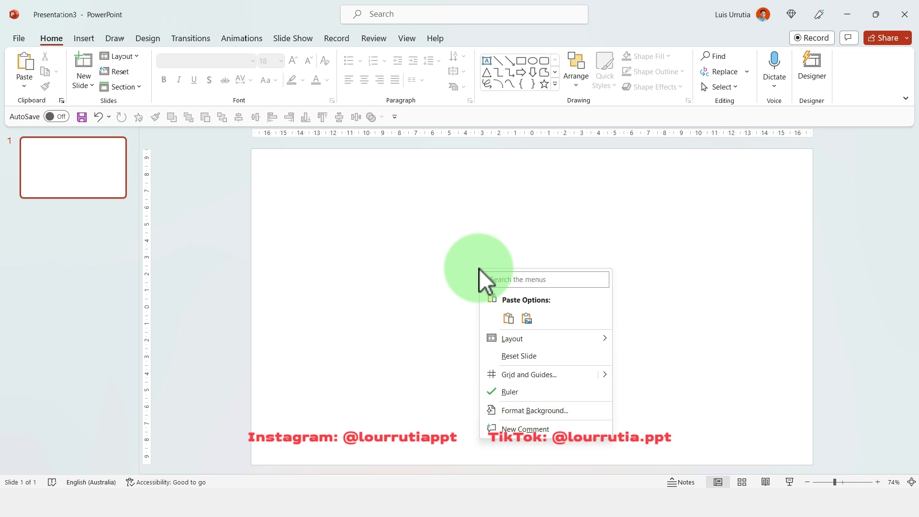
left_click(521, 407)
left_click(885, 286)
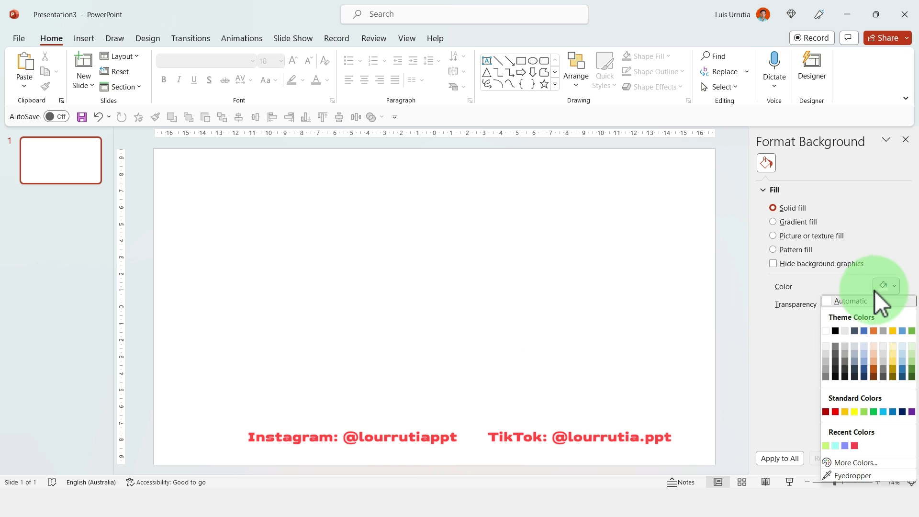
left_click(836, 331)
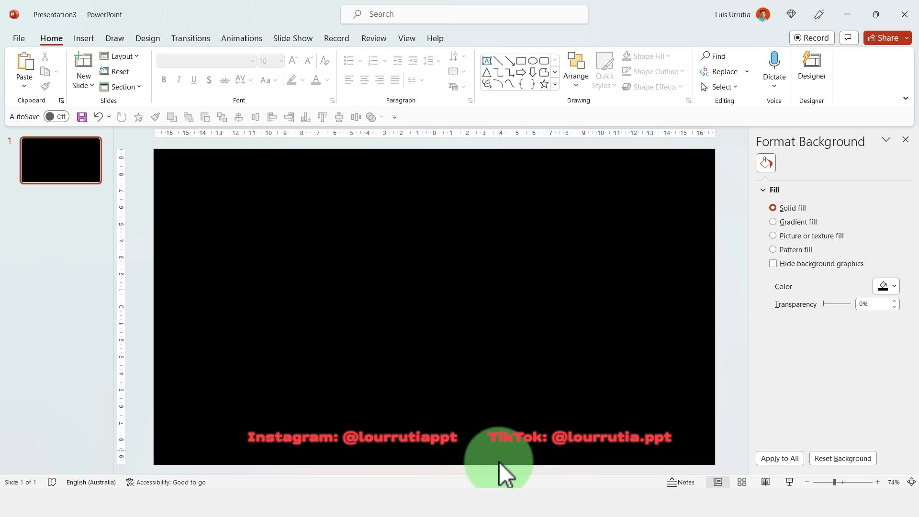
- Add a white text box reading 'AGENDA' in the Bebas font
left_click(81, 37)
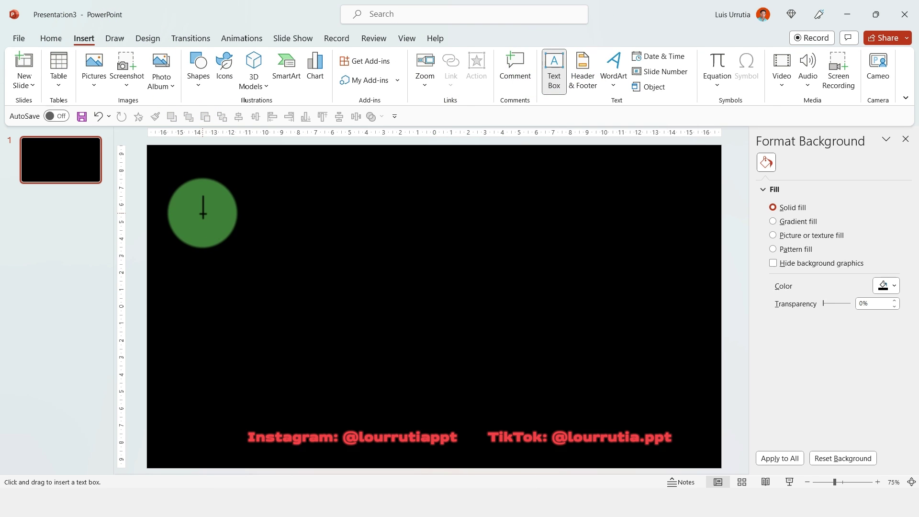
left_click(209, 215)
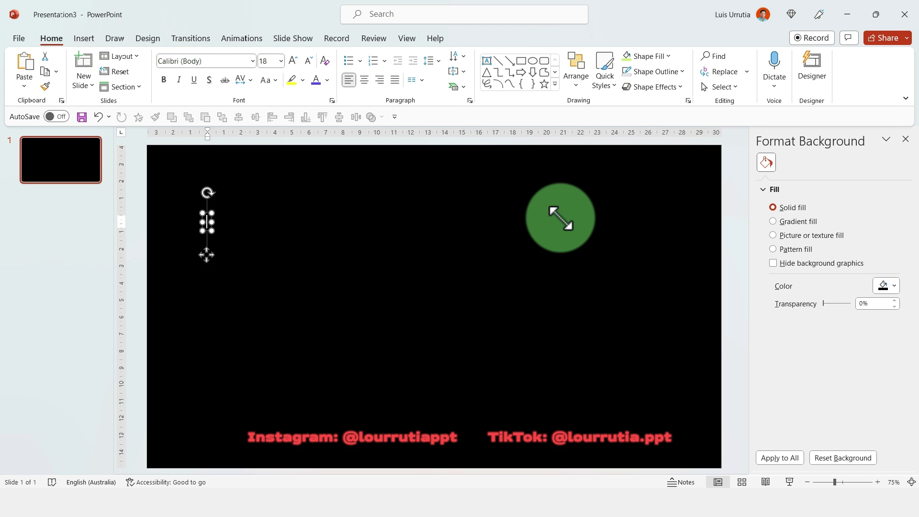
left_click(328, 79)
left_click(318, 111)
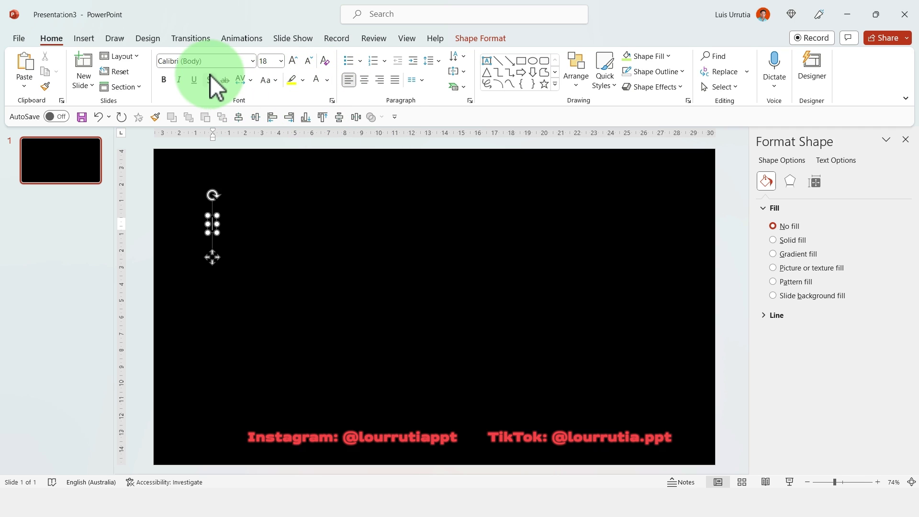
left_click(213, 61)
type("Bebas")
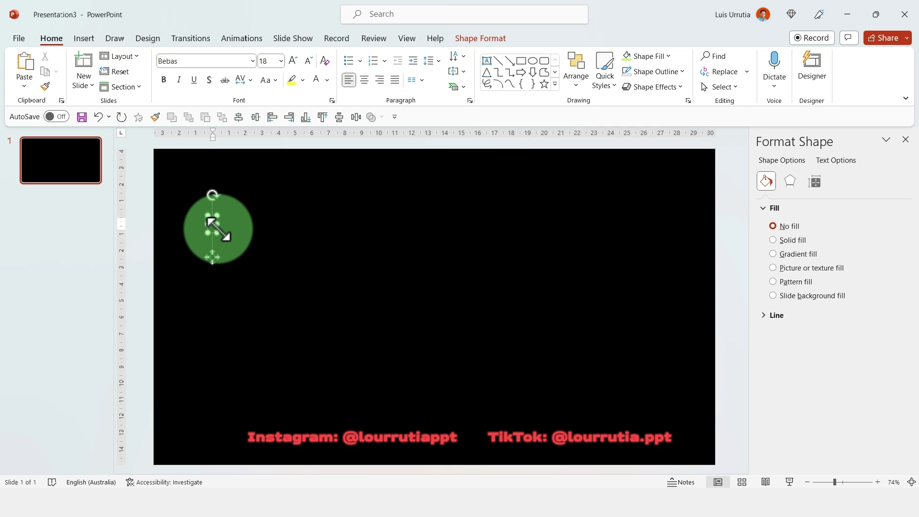
type("AGENDA")
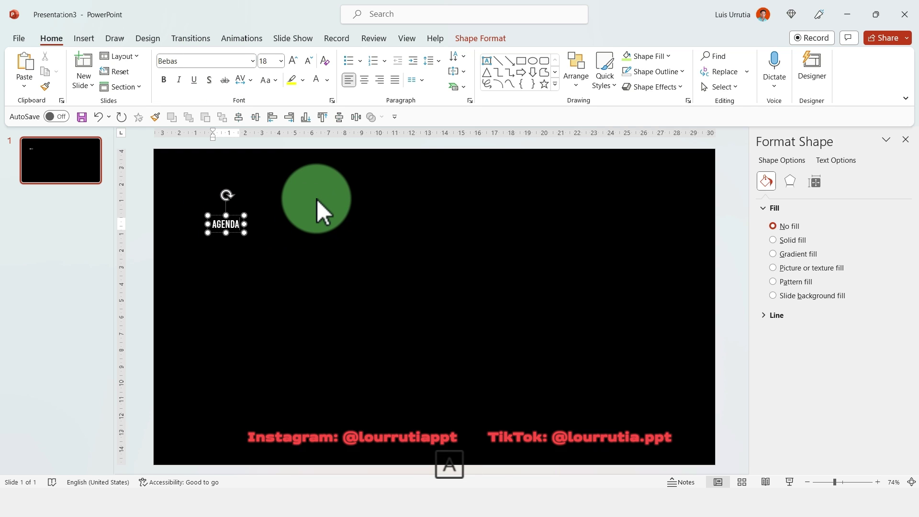
- Enlarge the AGENDA title to about 72 pt, trim it one size, and move it up-left
key("ctrl+a")
left_click(296, 59)
left_click(296, 59)
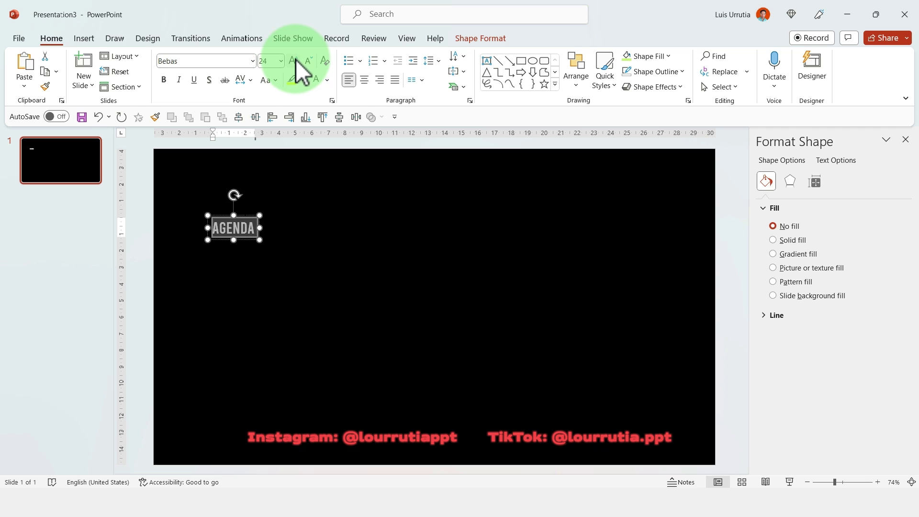
left_click(296, 59)
left_click(296, 59)
left_click(296, 59)
left_click(296, 60)
left_click(296, 59)
left_click(296, 59)
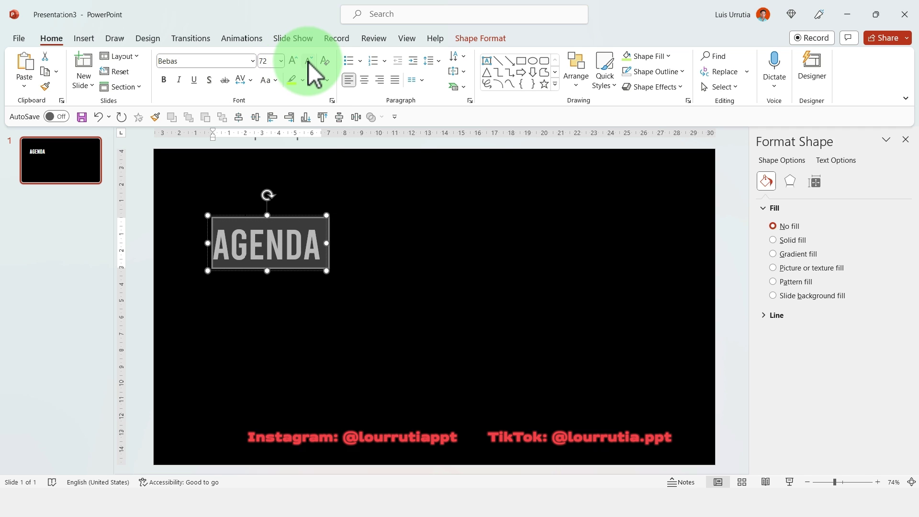
left_click(308, 62)
left_click_drag(281, 216, 274, 271)
- Change the duplicated title box text to '01' and reduce it to 28 pt
key("ctrl+a")
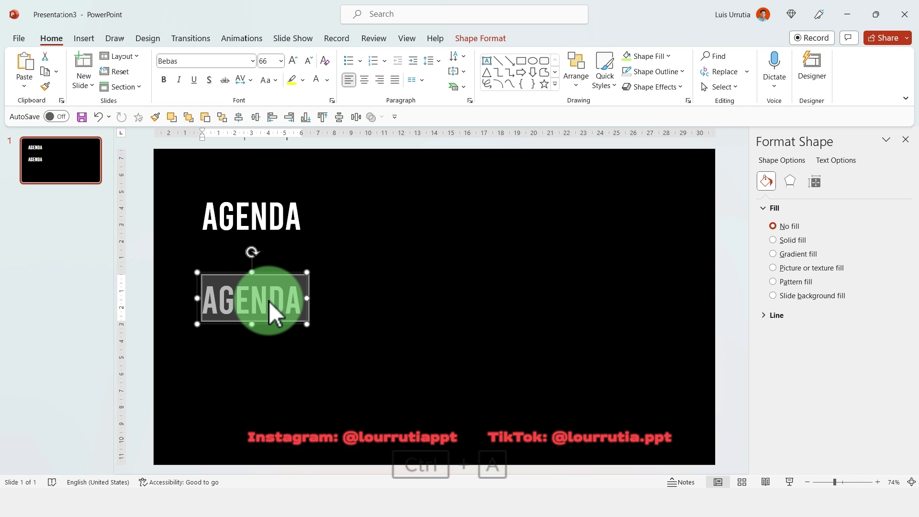
type("01")
key("ctrl+a")
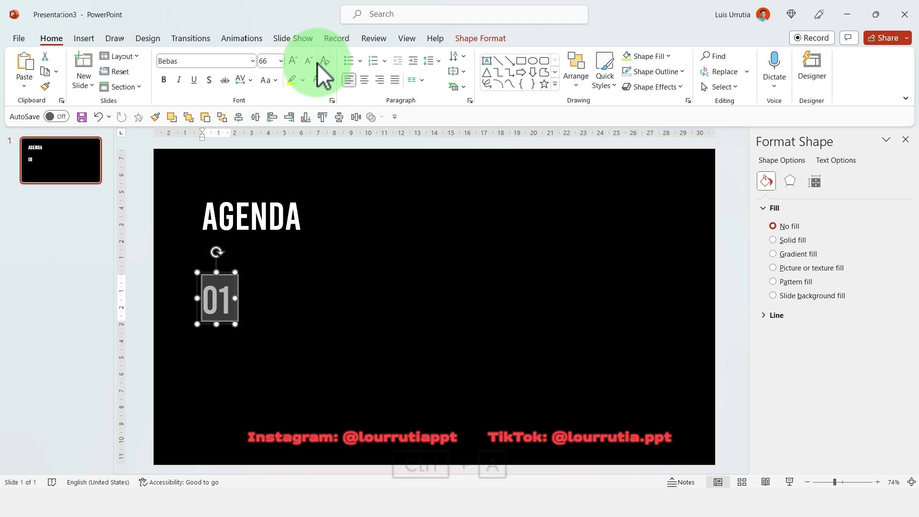
left_click(311, 62)
left_click(311, 62)
left_click(311, 62)
left_click(312, 62)
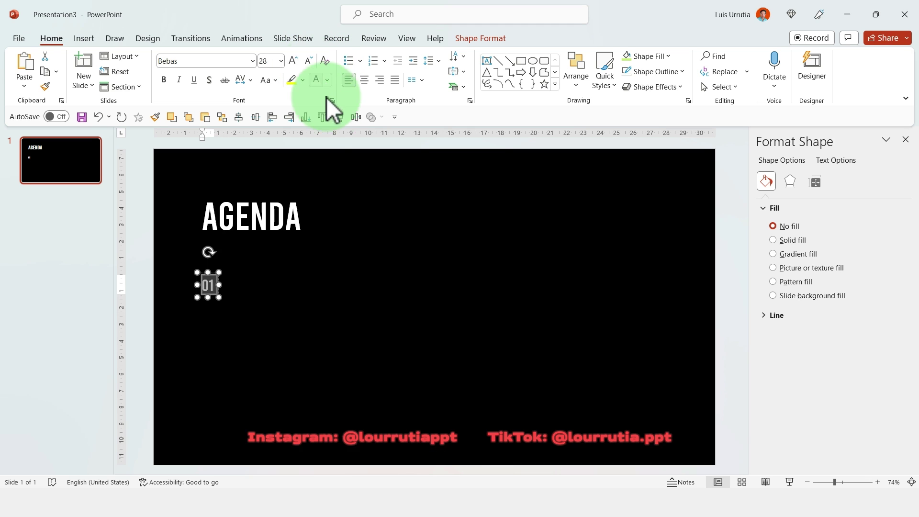
left_click(330, 283)
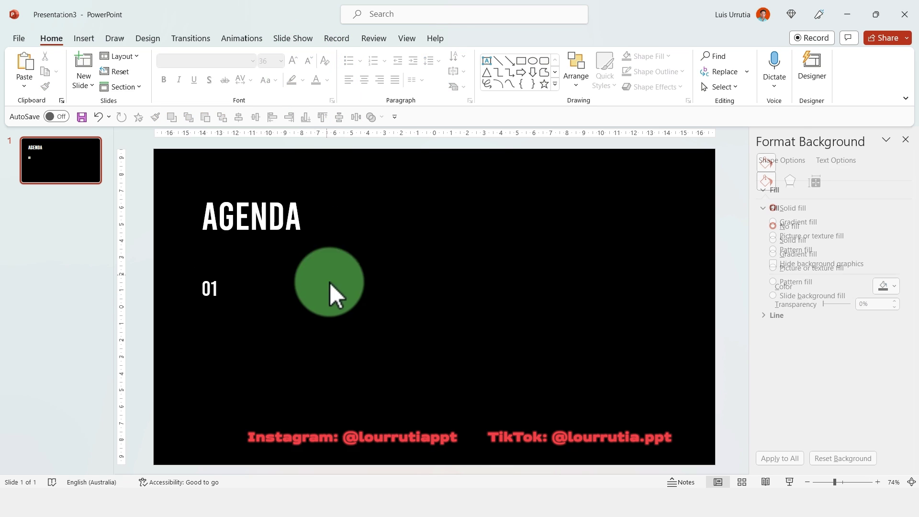
left_click(85, 41)
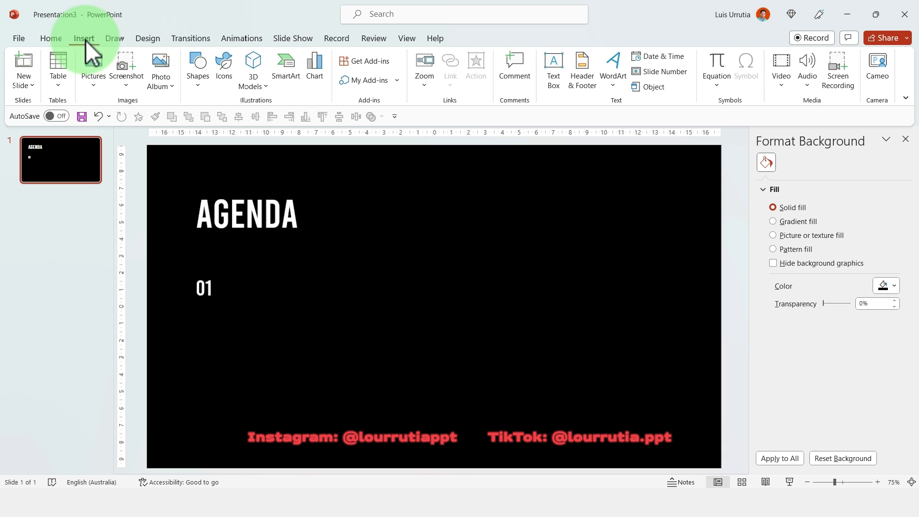
- Add a 14 pt text box below 01 holding one =LOREM() paragraph
left_click(562, 62)
left_click_drag(198, 304, 303, 415)
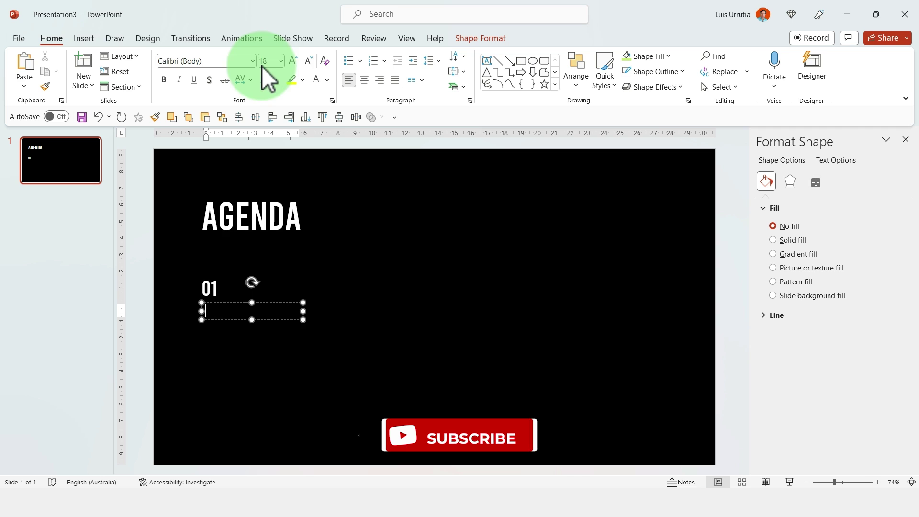
left_click(309, 61)
left_click(309, 61)
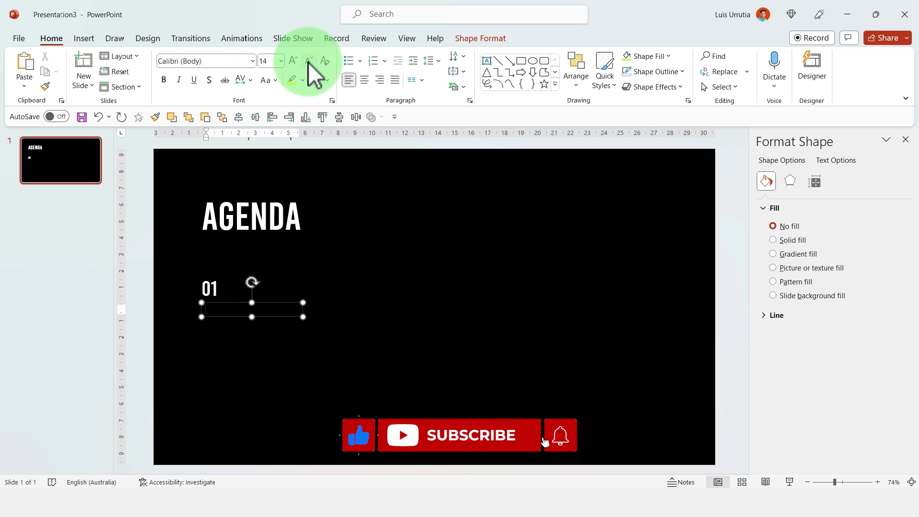
type("=LOREM()")
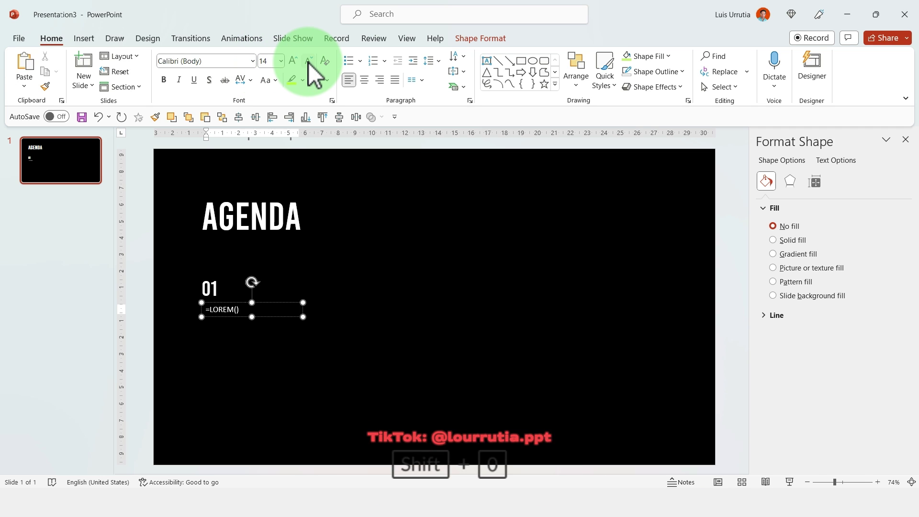
key("Return")
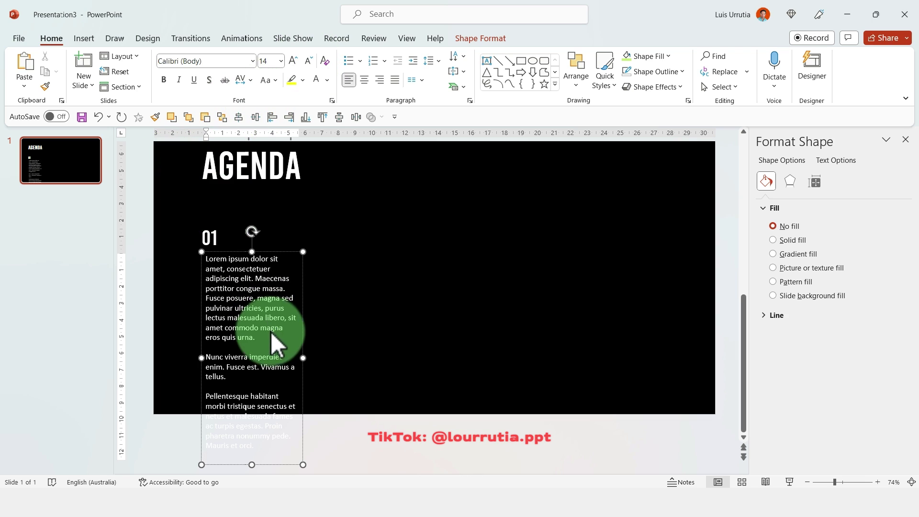
left_click_drag(271, 332, 299, 461)
key("BackSpace")
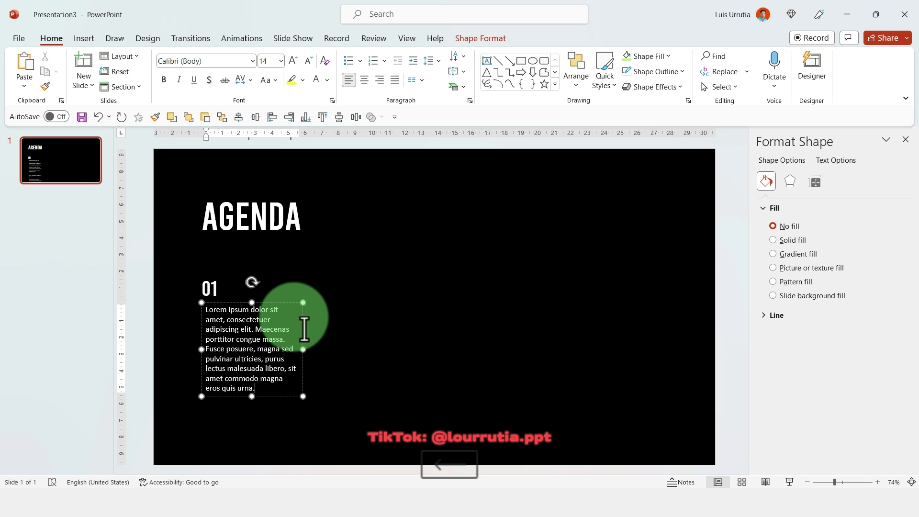
- Align the Lorem paragraph's left edge with the 01 number and fine-tune the column's position
left_click_drag(289, 301, 292, 313)
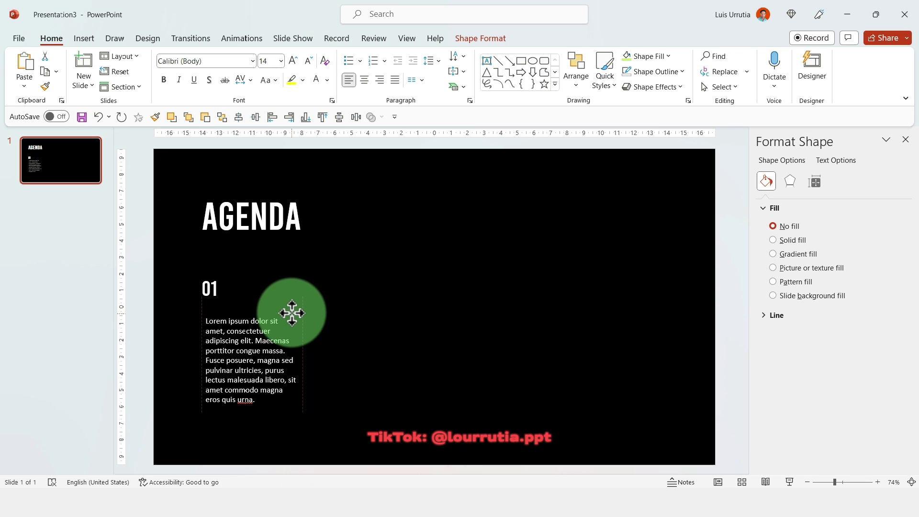
left_click(207, 283, "shift")
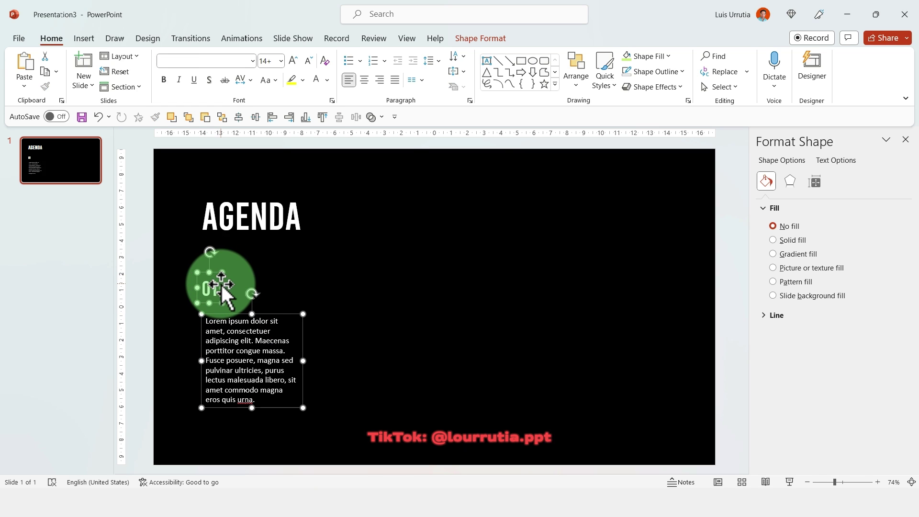
left_click(485, 46)
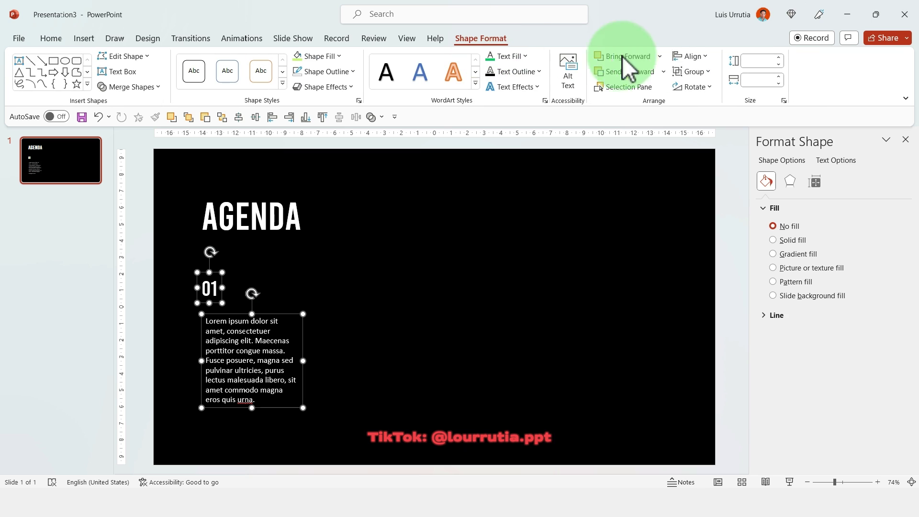
left_click(690, 56)
left_click(693, 70)
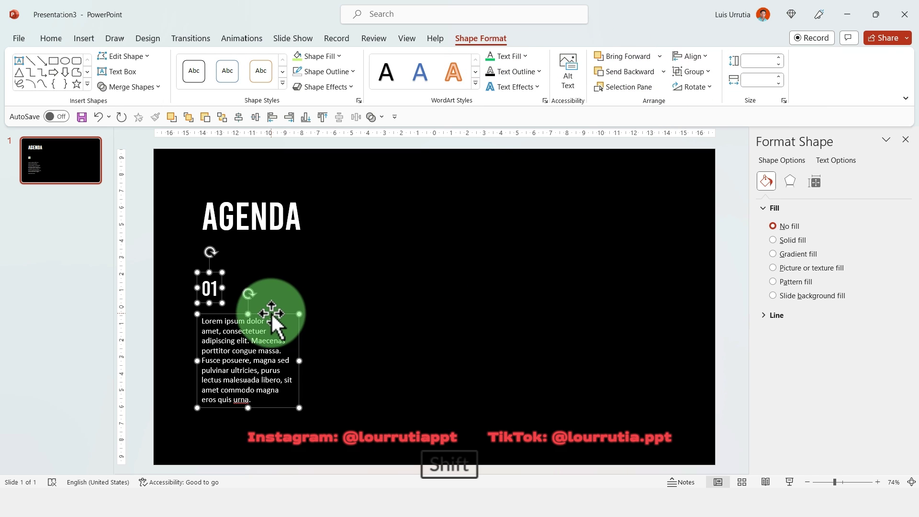
left_click_drag(273, 323, 274, 315)
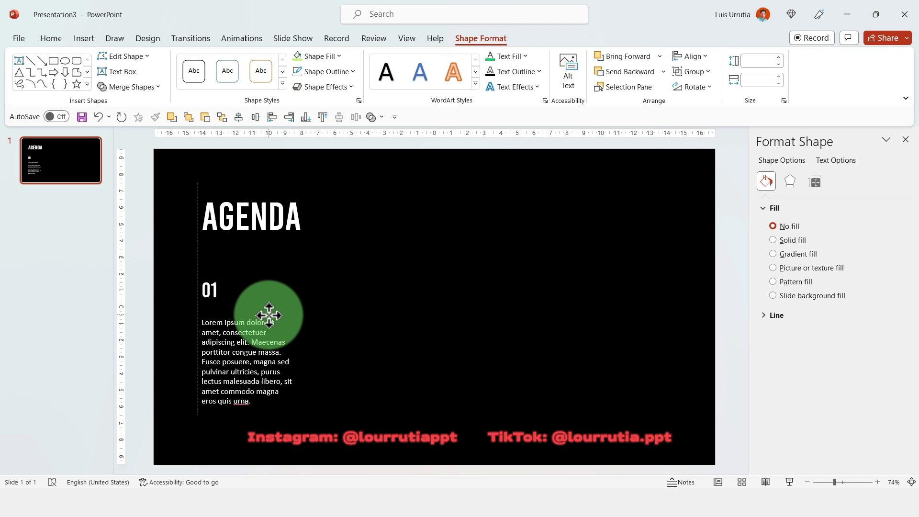
- Copy the 01 number and text block into four side-by-side columns, then select the first two text blocks
left_click(271, 316)
left_click_drag(270, 317, 637, 317)
left_click(665, 270)
left_click_drag(694, 446, 182, 331)
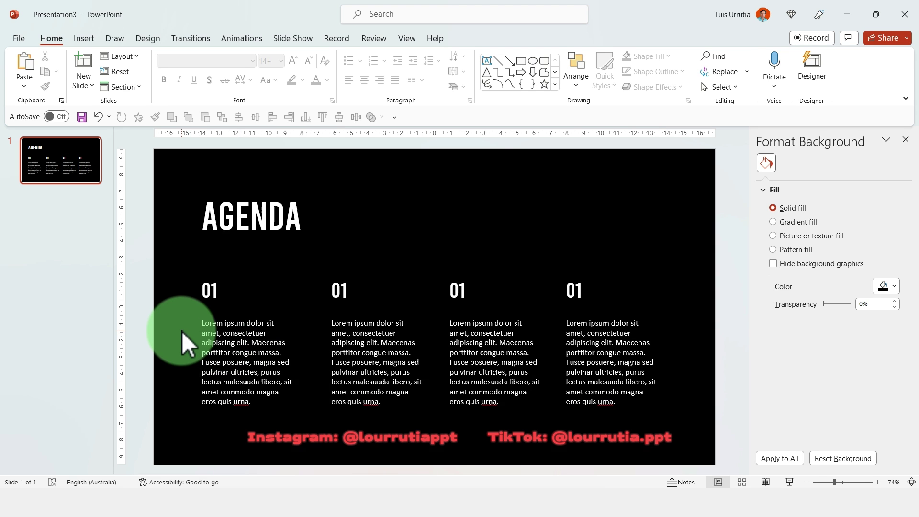
left_click(221, 341)
left_click(373, 373, "shift")
- Distribute the four text blocks evenly across the slide horizontally
left_click(500, 371, "shift")
left_click(626, 350, "shift")
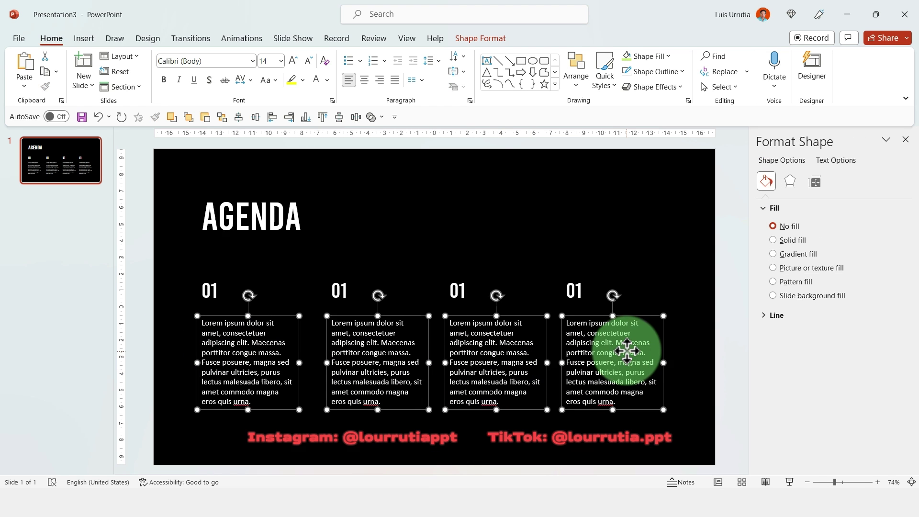
left_click(493, 39)
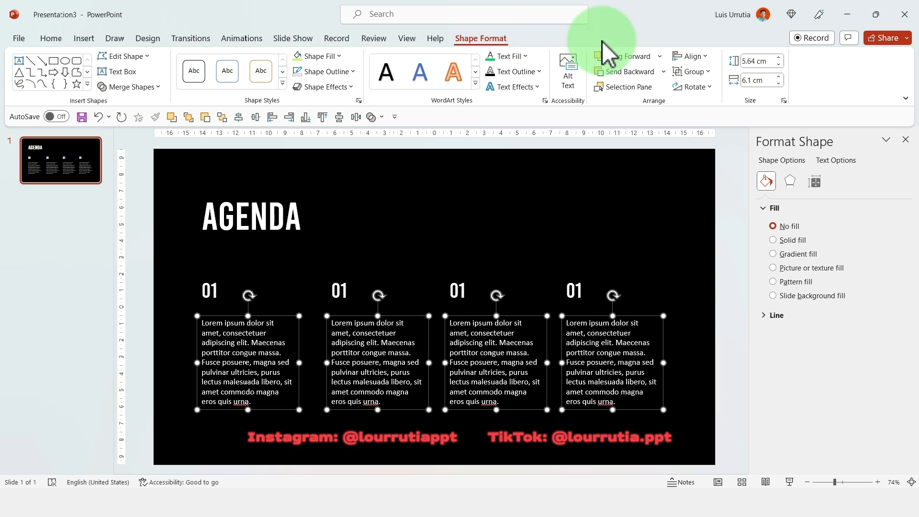
left_click(705, 59)
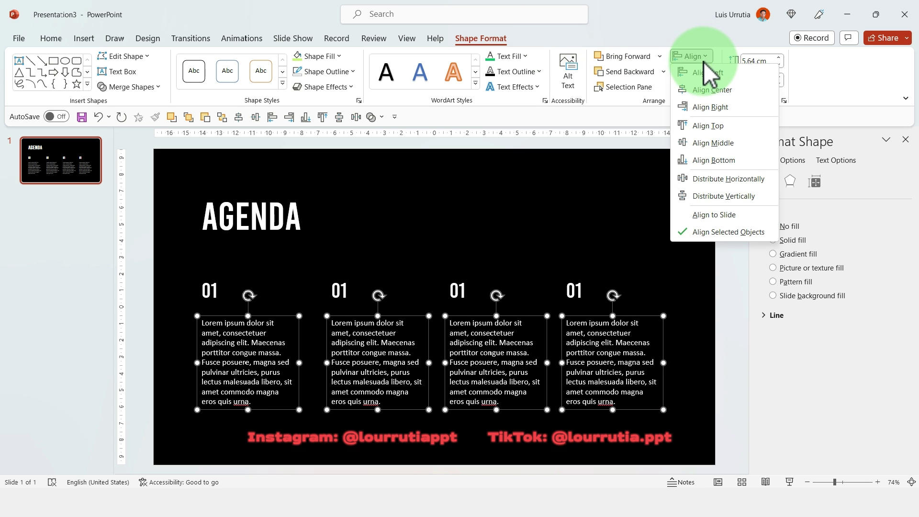
left_click(712, 182)
- Move the two middle 01 numbers to line up with their text blocks
left_click(498, 249)
left_click(456, 289)
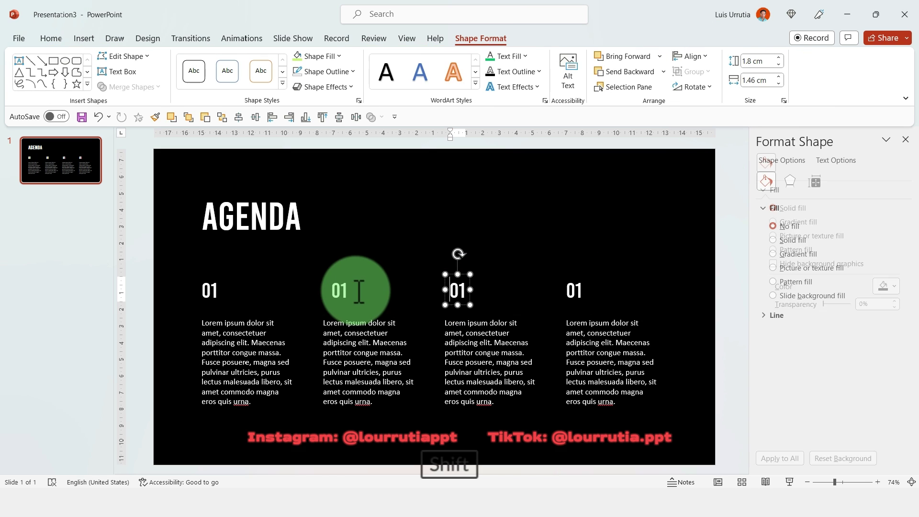
left_click(341, 287, "shift")
left_click_drag(341, 285, 357, 276)
left_click(368, 284)
- Renumber the second, third and fourth columns to 02, 03 and 04
left_click(323, 289)
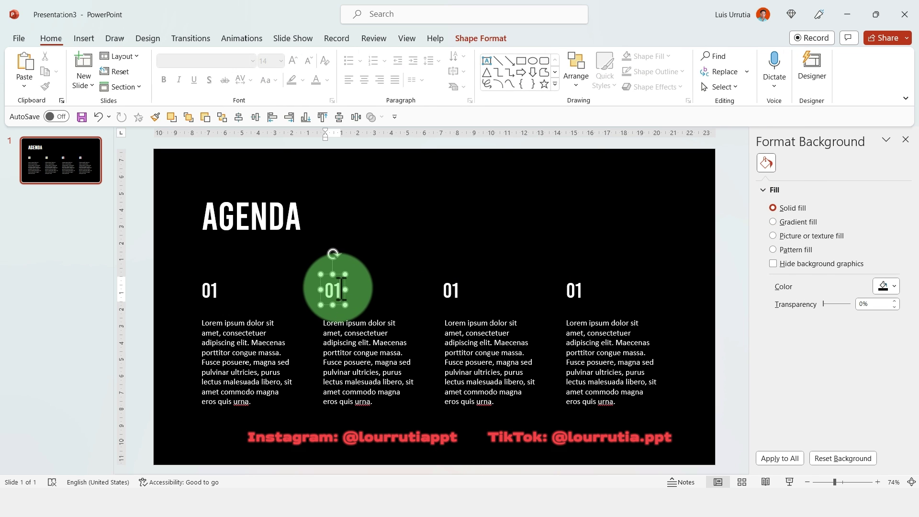
key("BackSpace")
type("2")
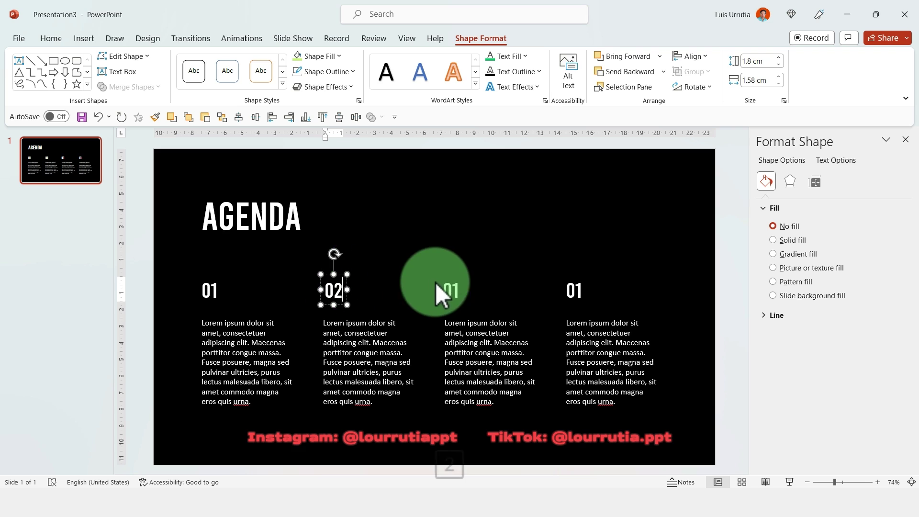
left_click(455, 289)
left_click(456, 289)
key("BackSpace")
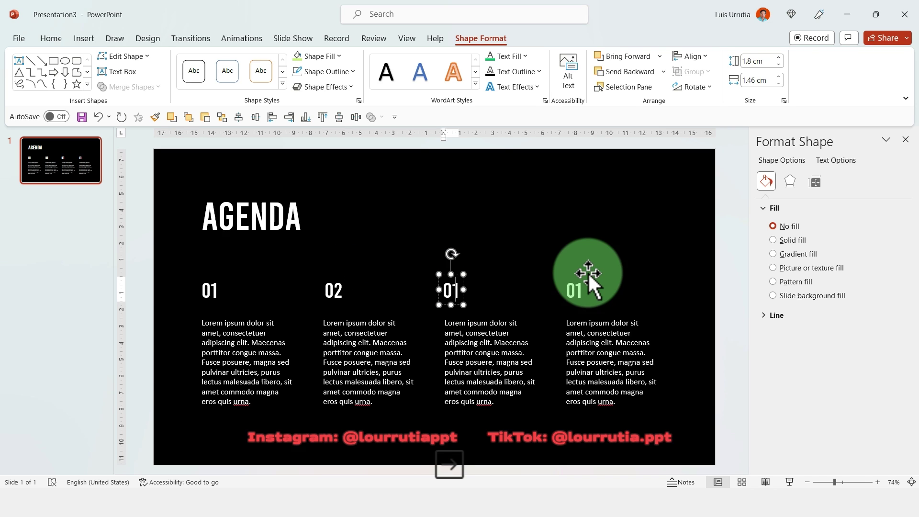
type("3")
left_click(581, 289)
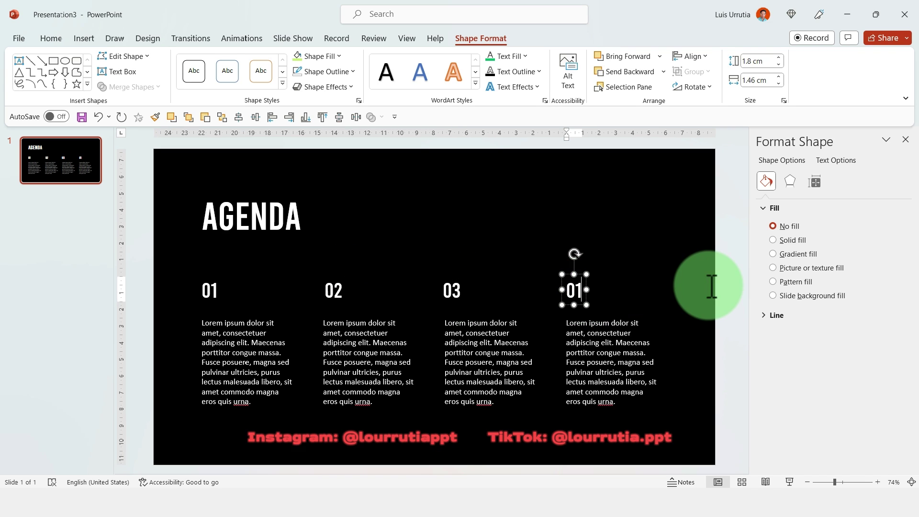
key("BackSpace")
type("4")
left_click(661, 272)
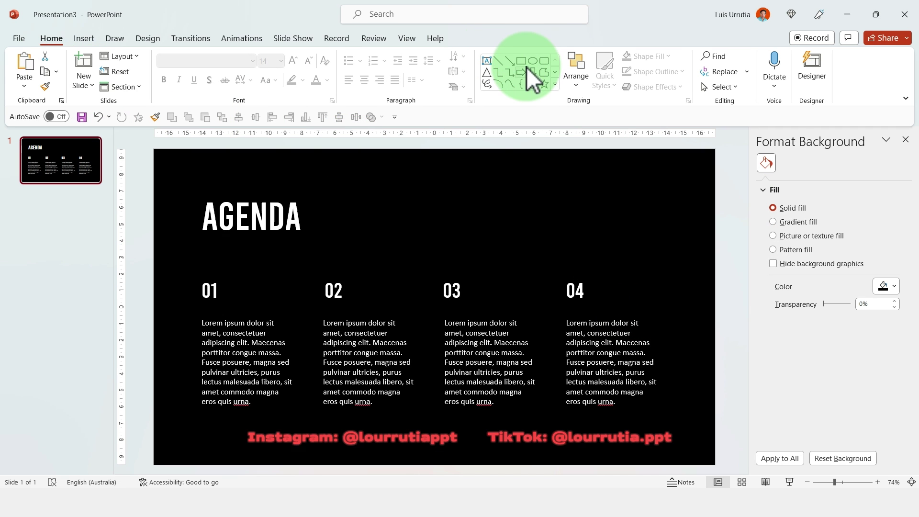
- Draw a light green rounded rectangle over the 04 column and send it behind the text
left_click(544, 61)
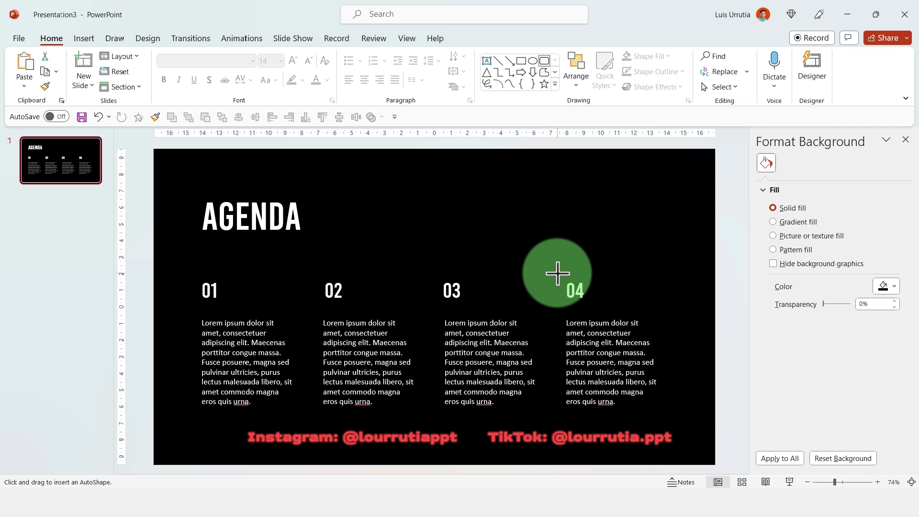
mouse_move(558, 274)
left_mouse_down()
mouse_move(671, 439)
mouse_move(667, 420)
left_mouse_up()
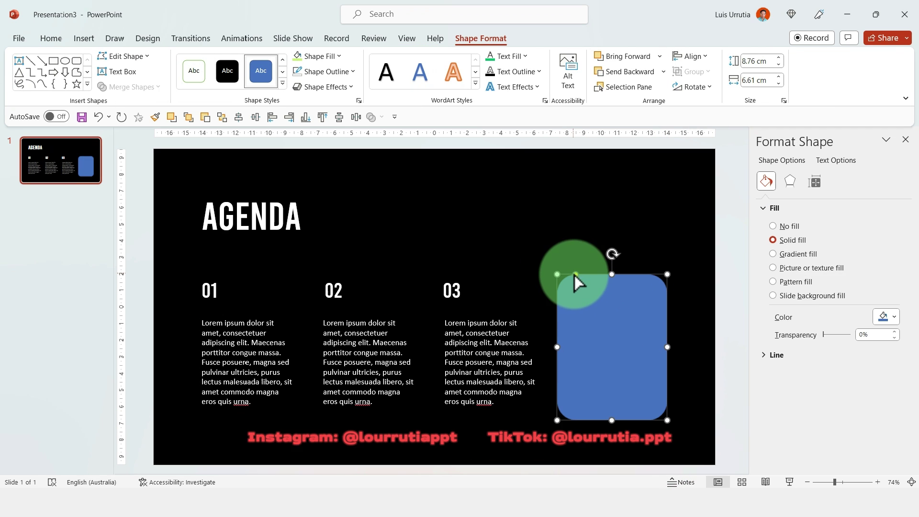
left_click_drag(573, 273, 610, 270)
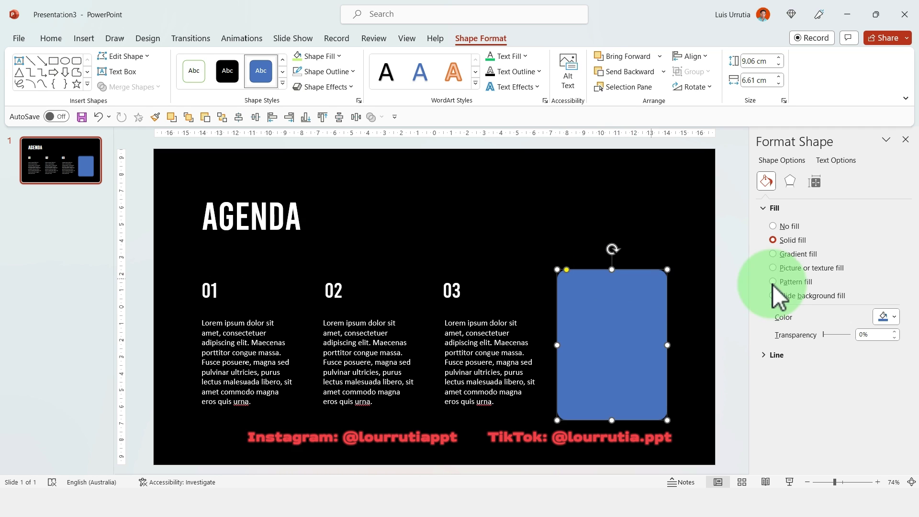
left_click(891, 317)
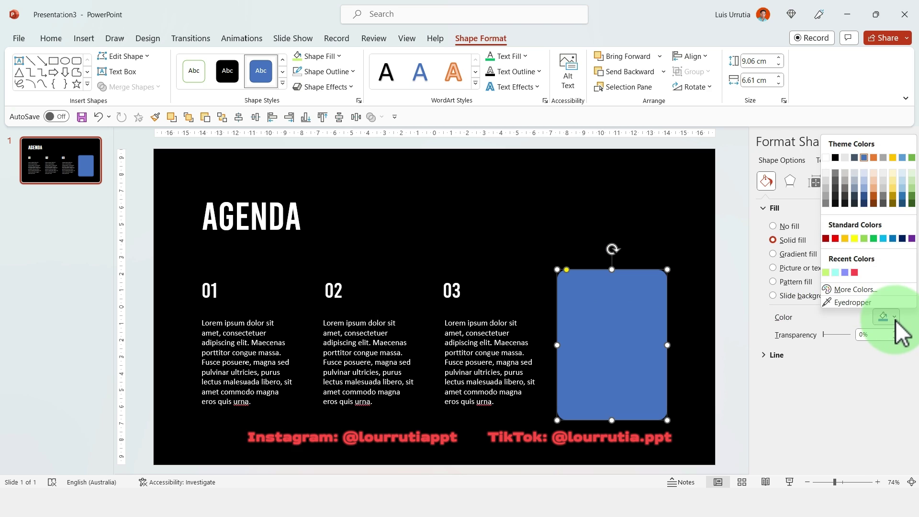
left_click(826, 273)
right_click(655, 294)
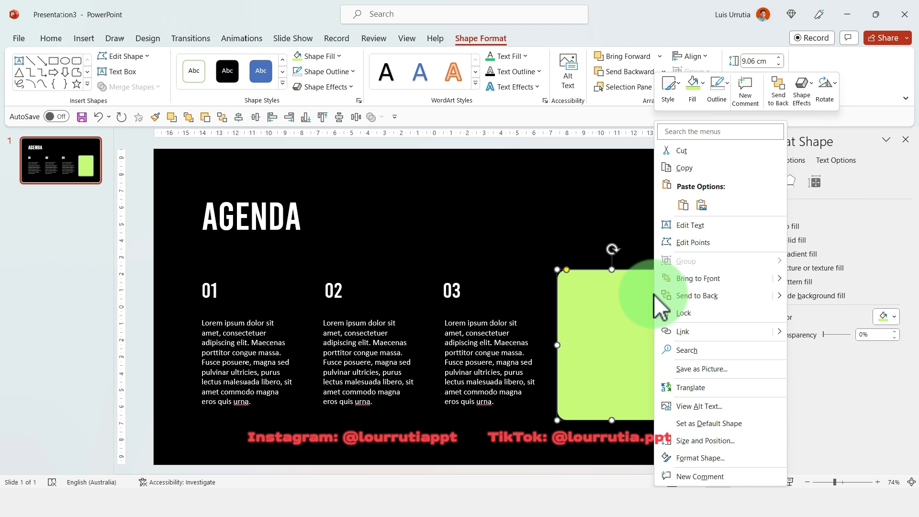
left_click(702, 295)
- Make the 04 number and its body text black
left_click(571, 297)
left_click(609, 353, "shift")
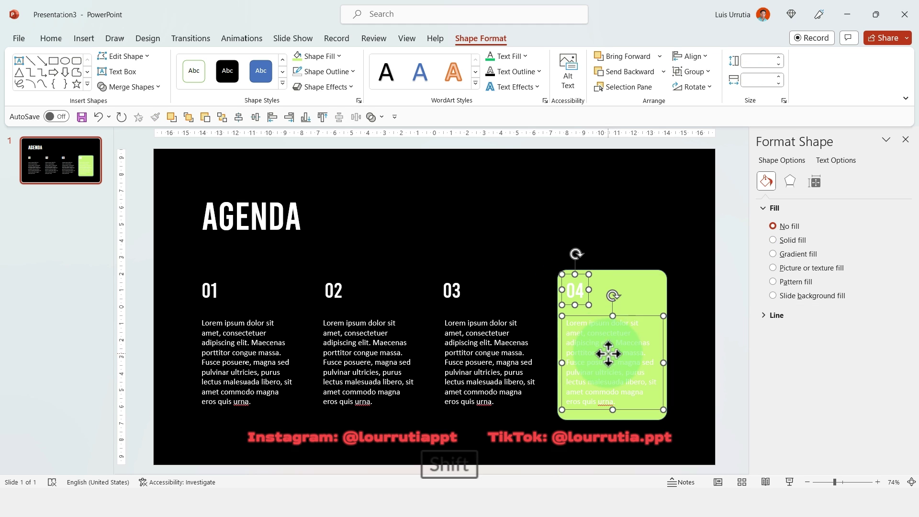
left_click(41, 39)
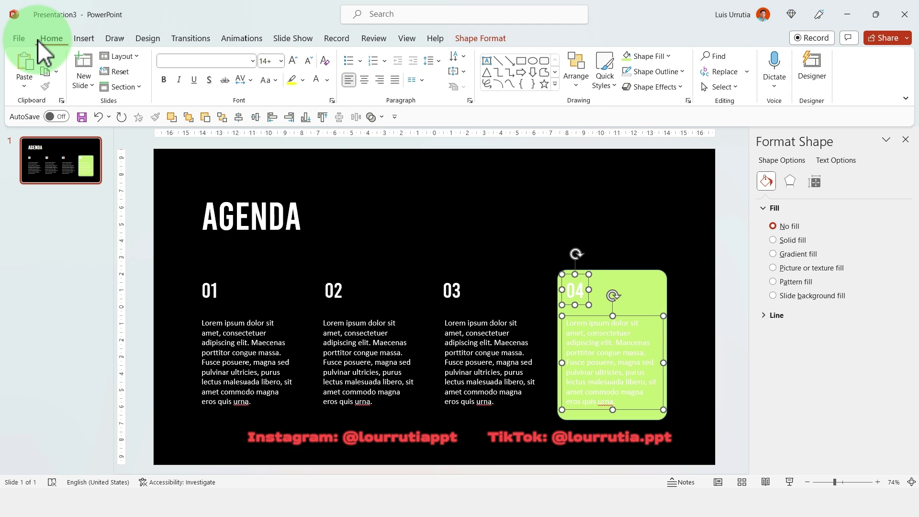
left_click(327, 79)
left_click(324, 115)
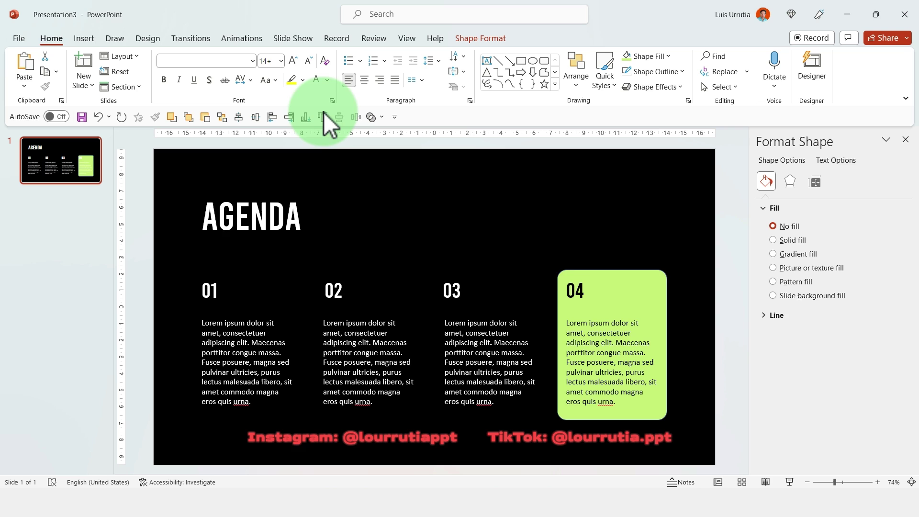
left_click(638, 239)
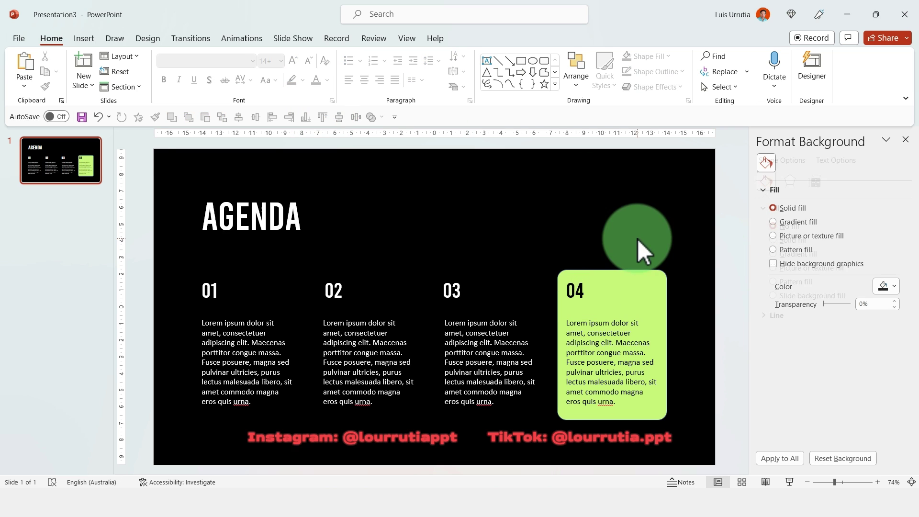
- Duplicate slide 1, then move the green box on slide 1 behind column 03
left_click(76, 160)
key("ctrl+d")
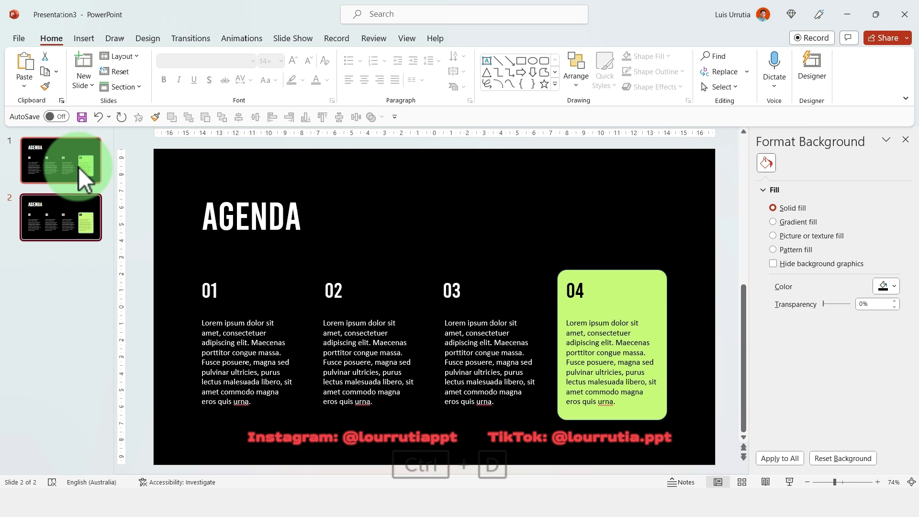
left_click(93, 154)
left_click(639, 270)
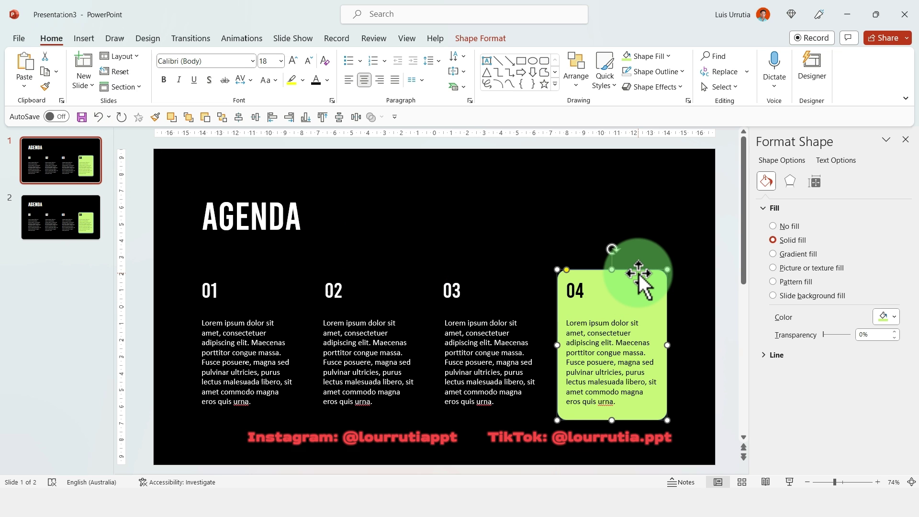
left_click_drag(639, 274, 518, 275)
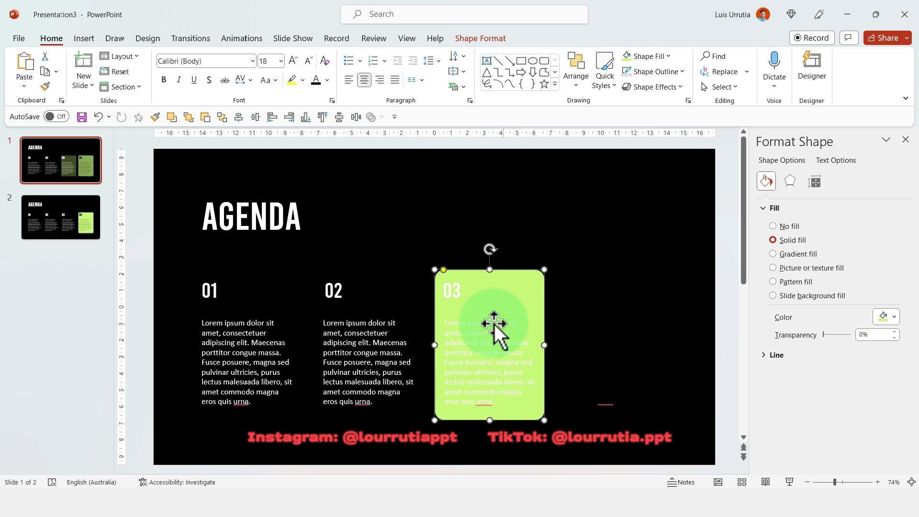
- Make the 03 text black, fill the box light cyan, and duplicate the slide
left_click(456, 292)
left_click(476, 338, "shift")
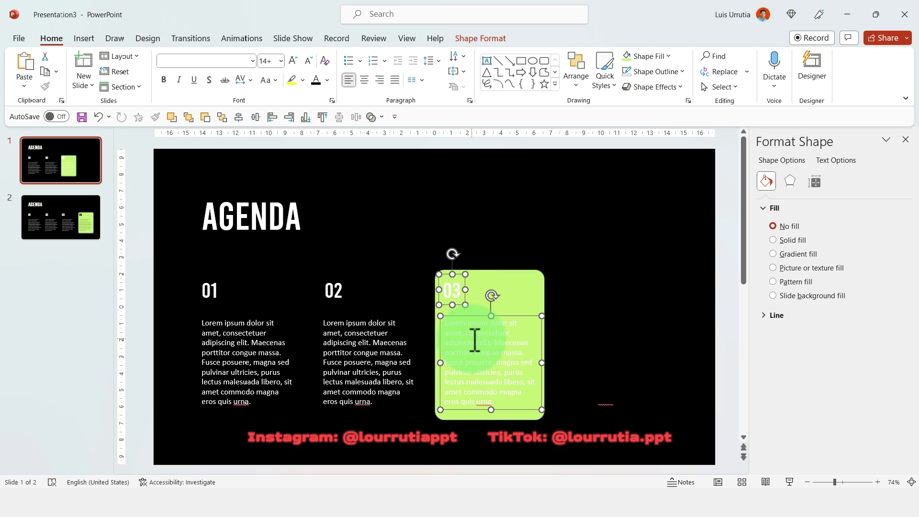
left_click(316, 80)
left_click(491, 281)
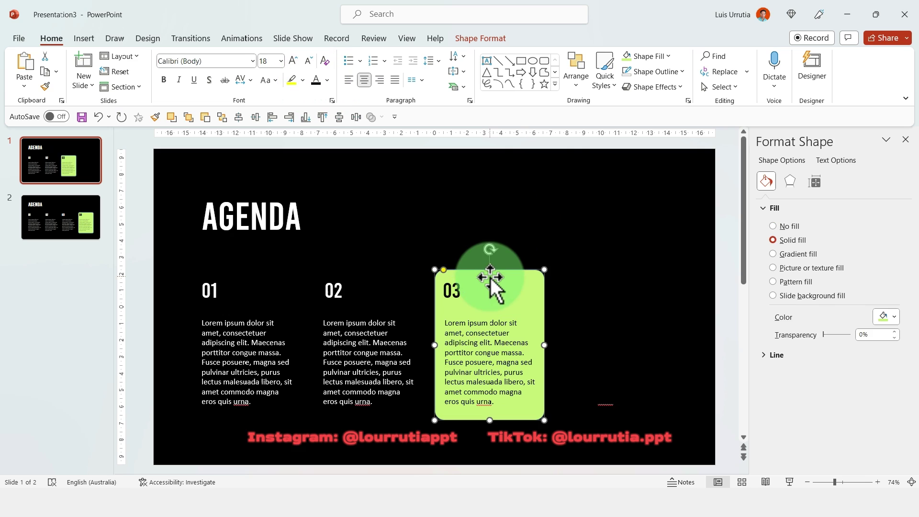
left_click(882, 317)
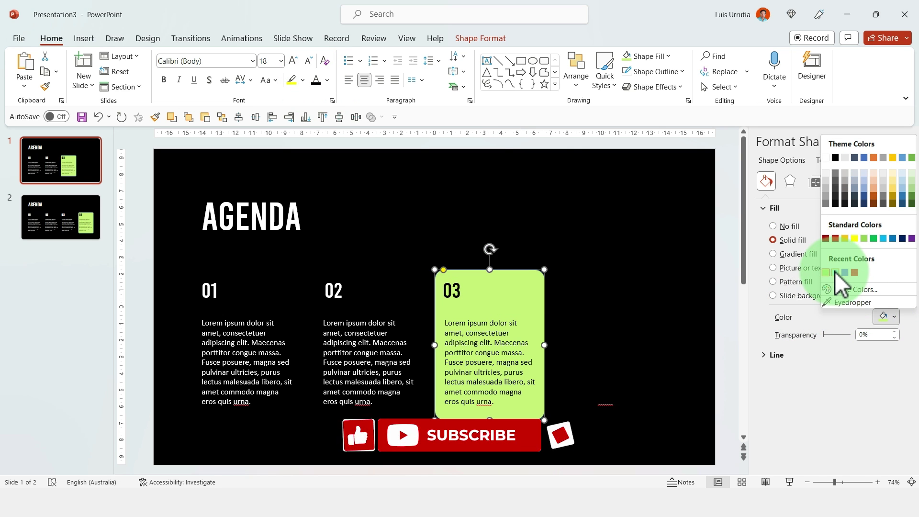
left_click(836, 272)
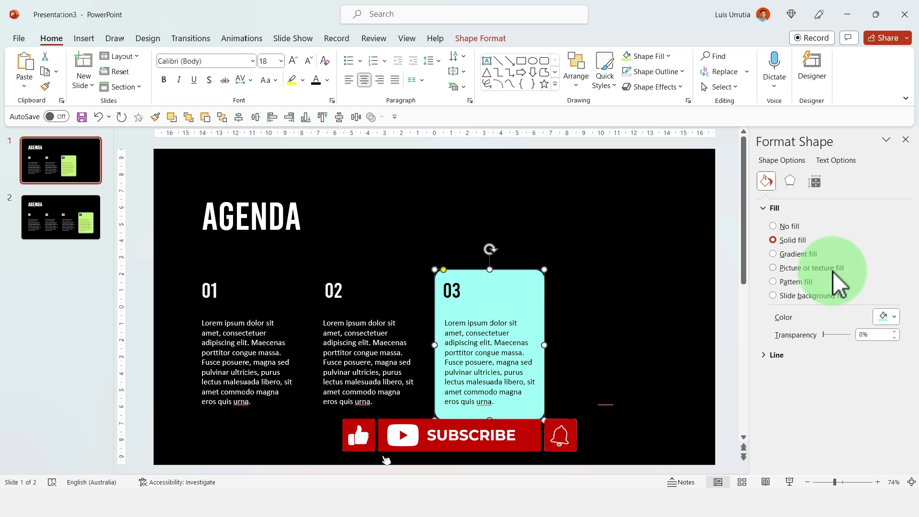
left_click(58, 152)
key("ctrl+d")
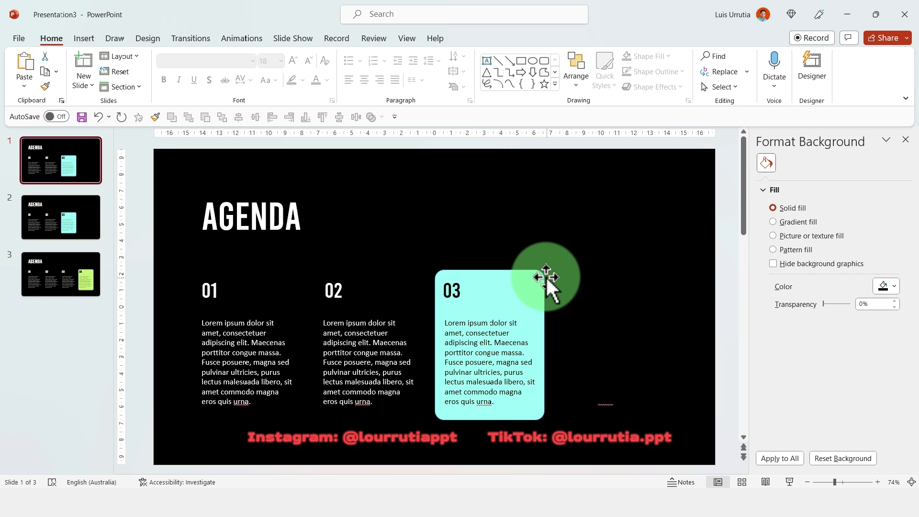
- Move the box behind column 02, make its text black, fill it periwinkle, and duplicate the slide
left_click(547, 278)
left_click_drag(527, 270, 406, 277)
left_click(339, 287)
left_click(390, 353, "shift")
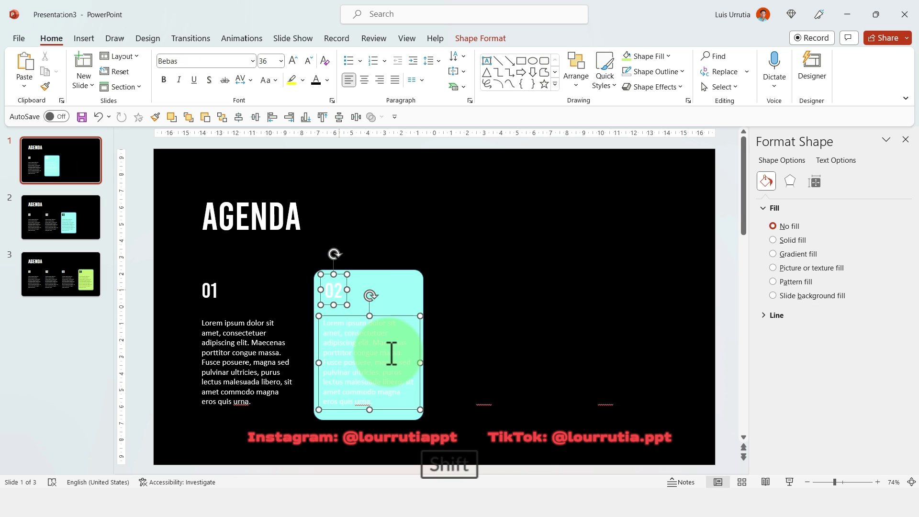
left_click(264, 124)
left_click(409, 277)
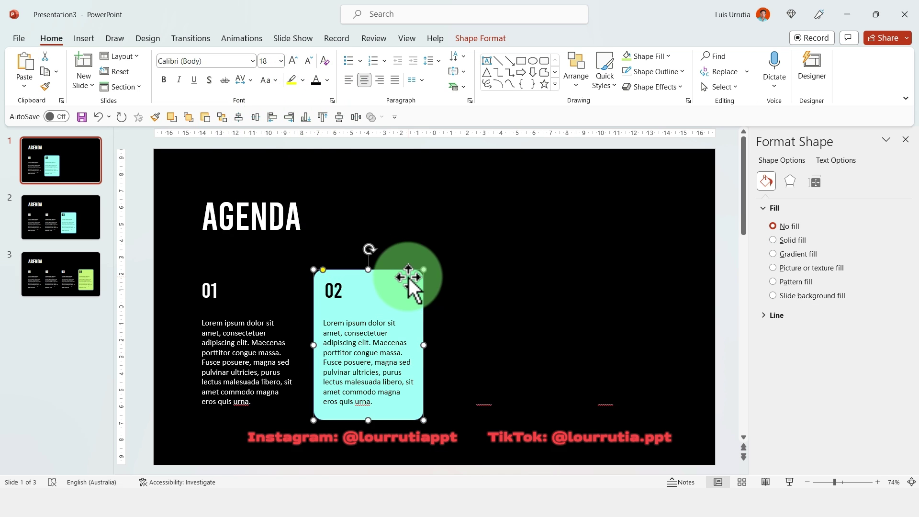
left_click(788, 240)
left_click(887, 317)
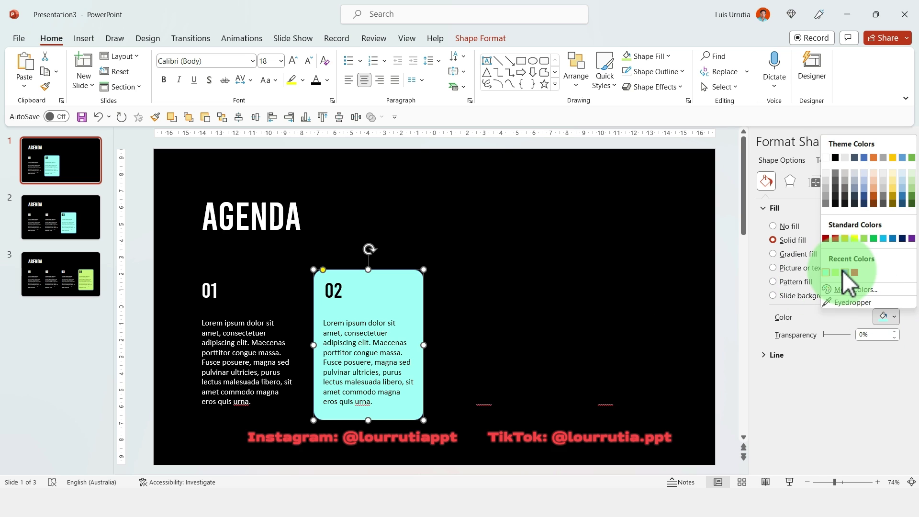
left_click(844, 272)
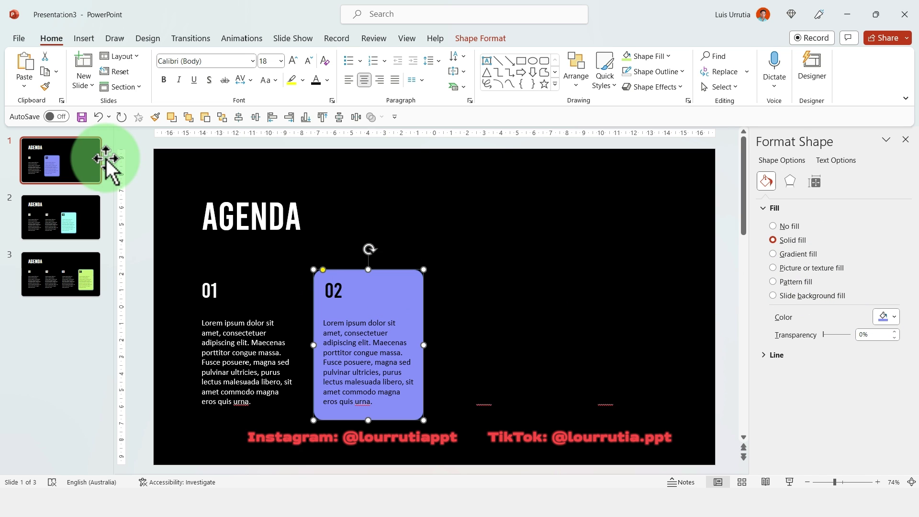
key("ctrl+d")
- On slide 1, move the box behind column 01, make its text black, and fill it red
left_click(64, 161)
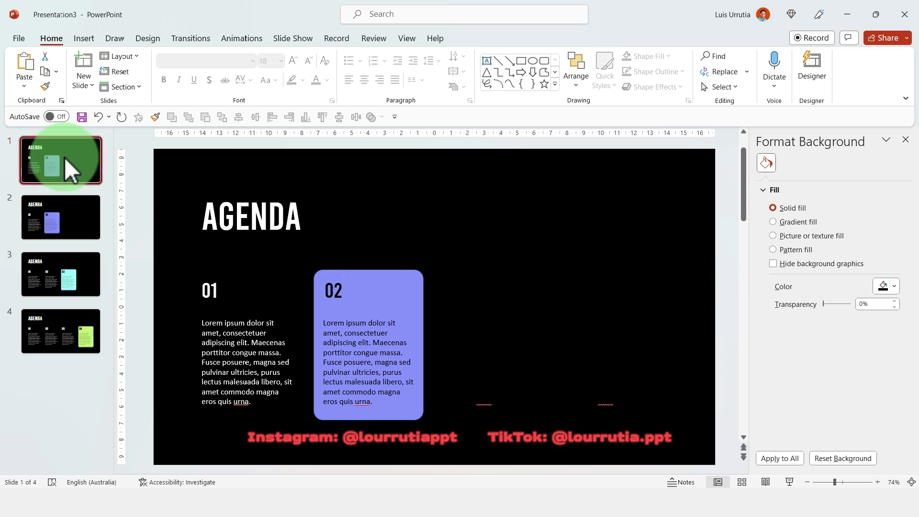
left_click_drag(369, 281, 250, 262)
left_click(198, 287)
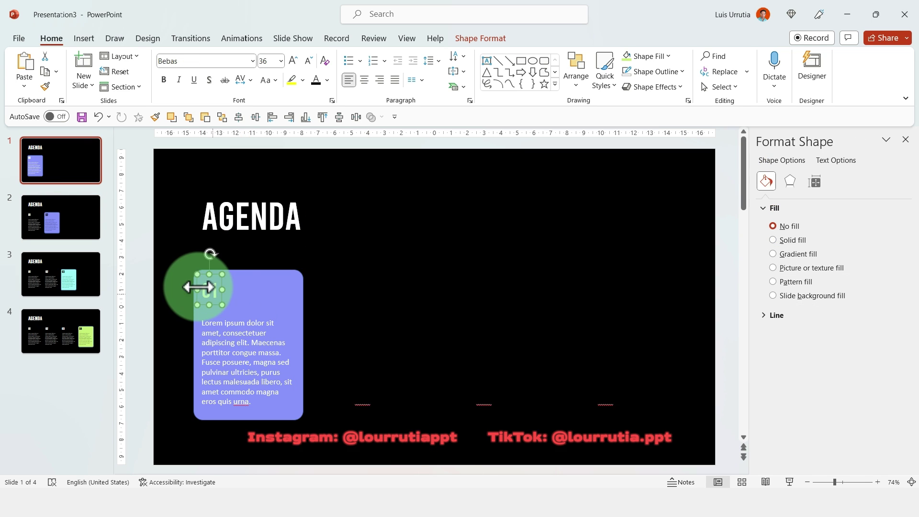
left_click(242, 365, "shift")
left_click(316, 80)
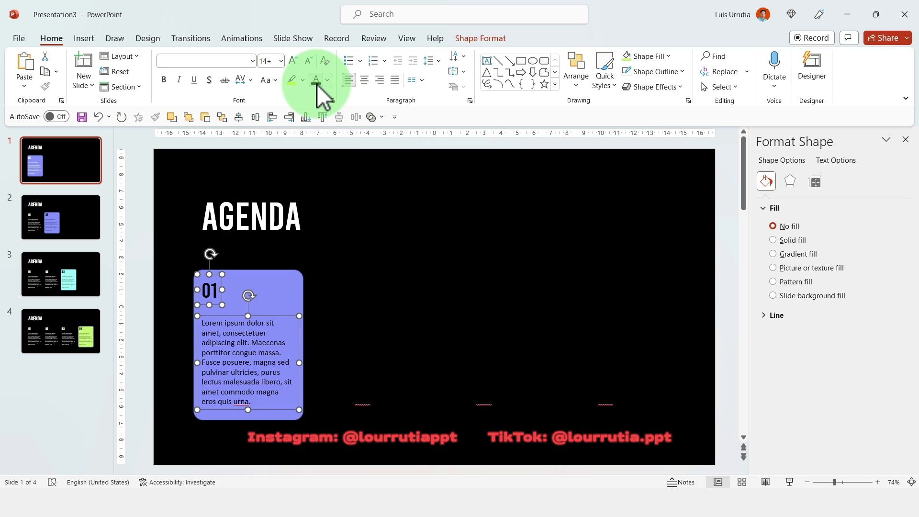
left_click(265, 277)
left_click(886, 318)
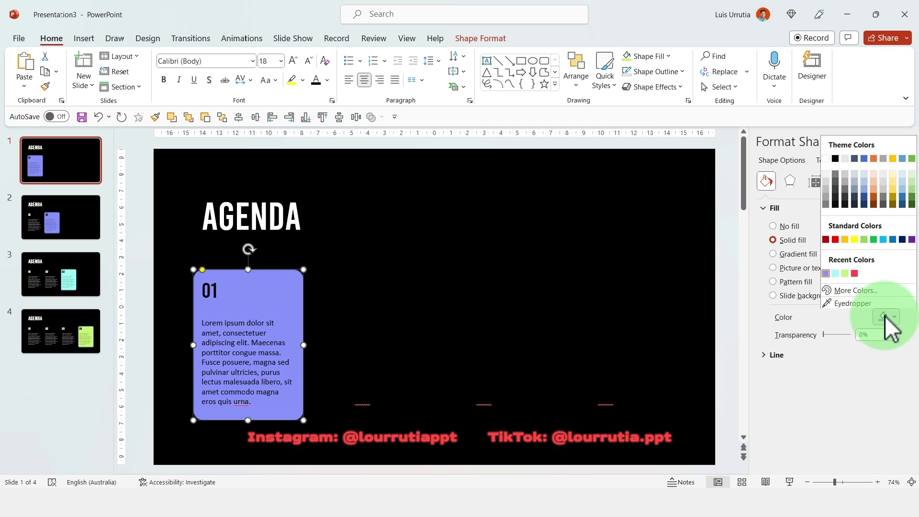
left_click(855, 274)
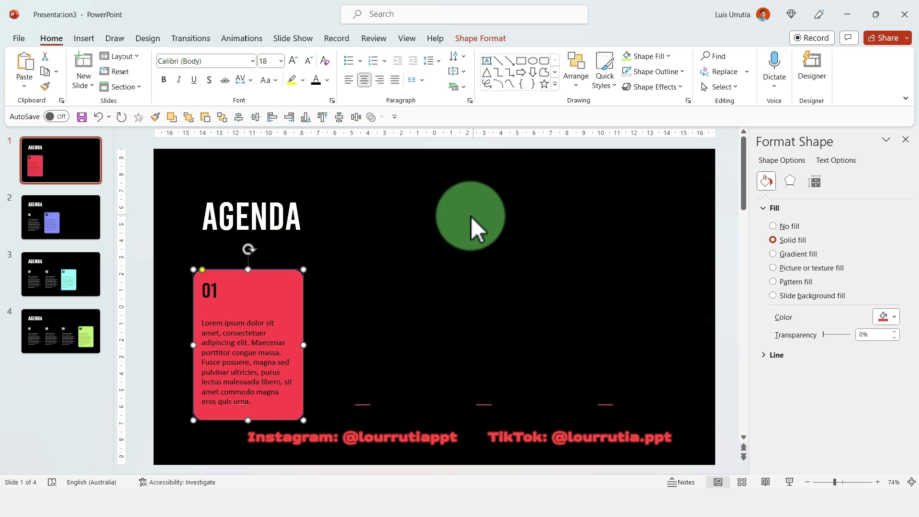
left_click(471, 217)
left_click(83, 350, "ctrl")
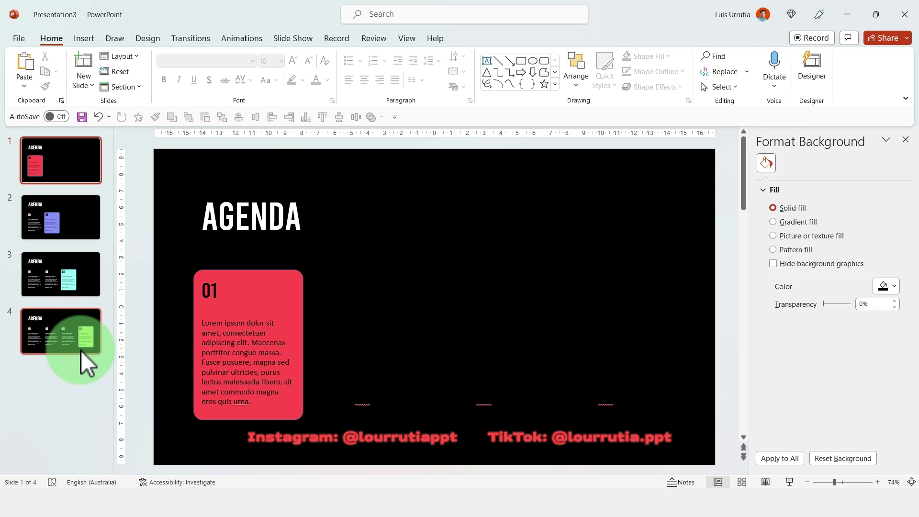
- Apply a Morph transition to slides 2–4 and start the slide show from slide 1
left_click(74, 209, "shift")
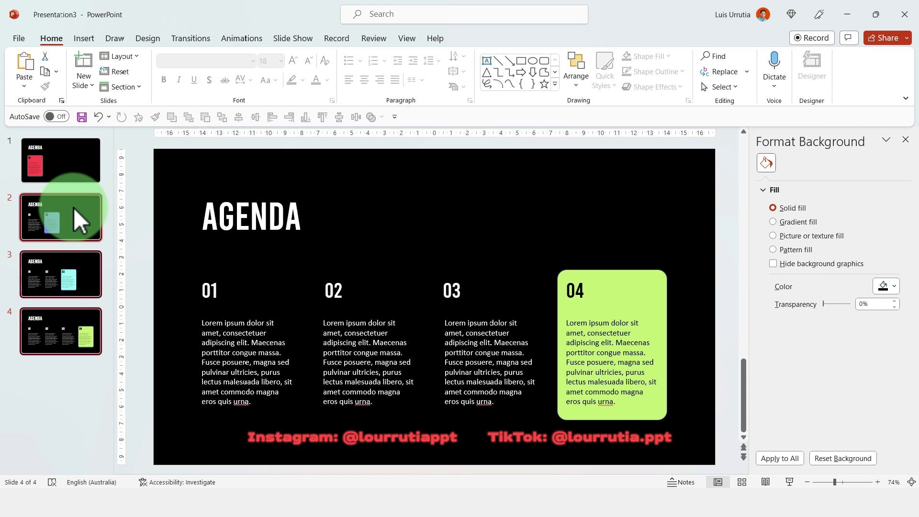
left_click(187, 38)
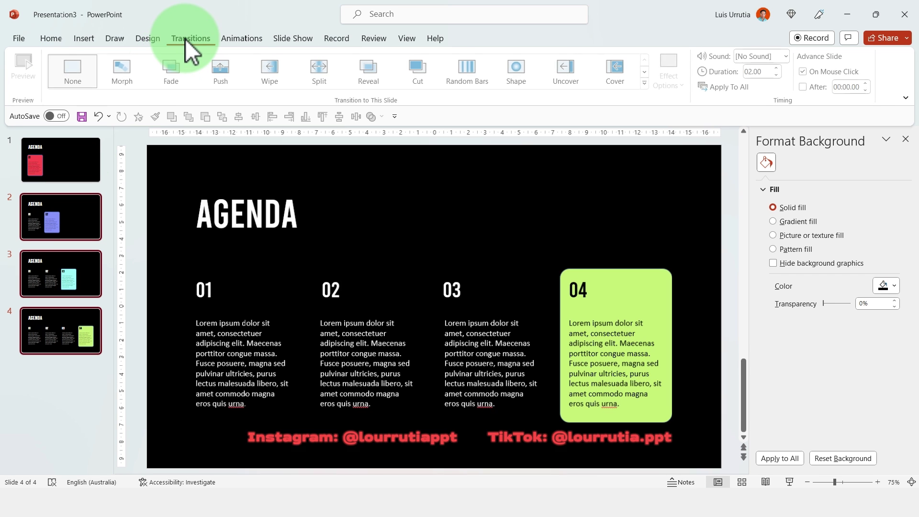
left_click(123, 71)
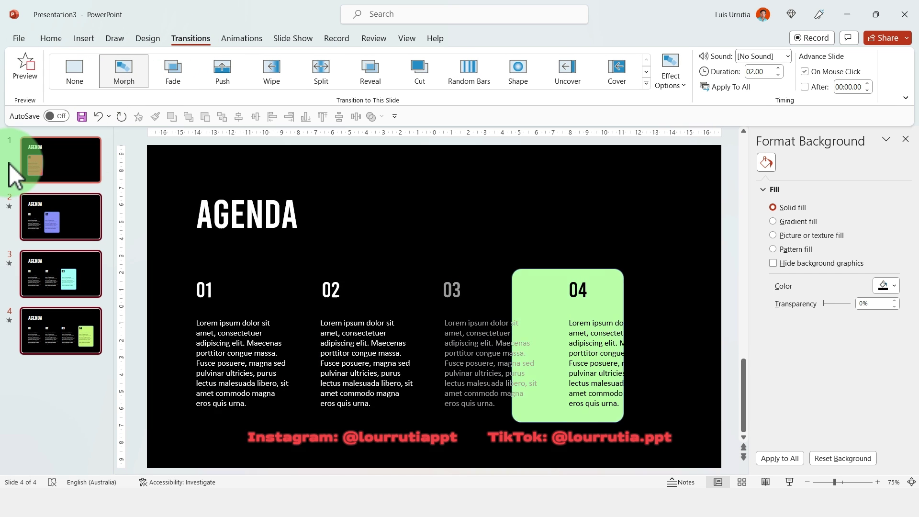
left_click(24, 159)
left_click(789, 482)
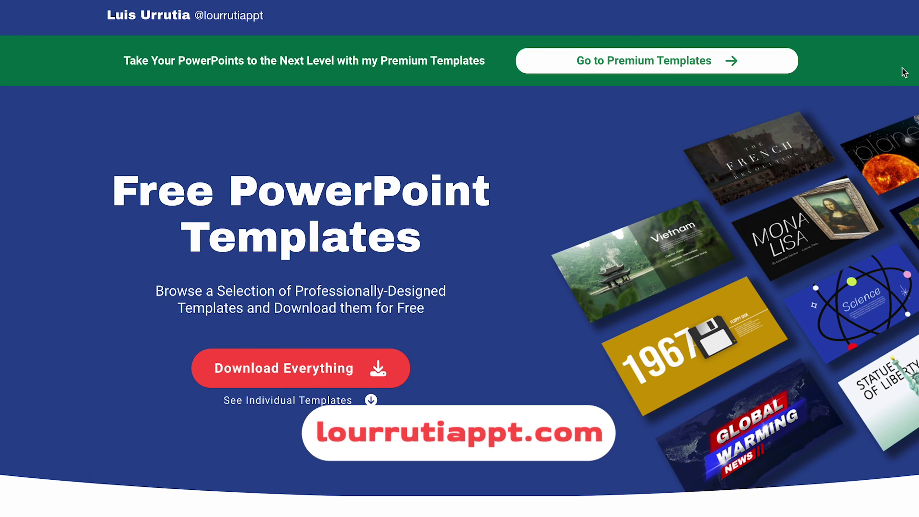
scroll(904, 72, "down", 10)
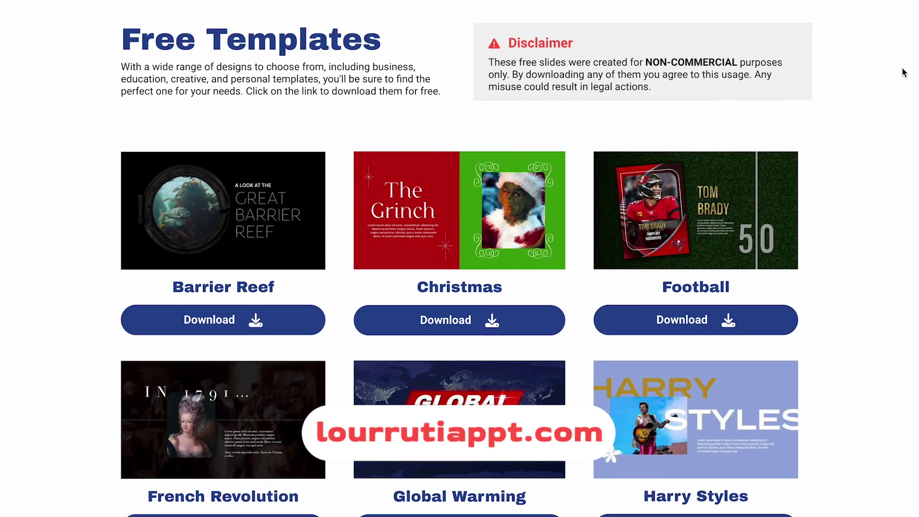
scroll(904, 72, "down", 11)
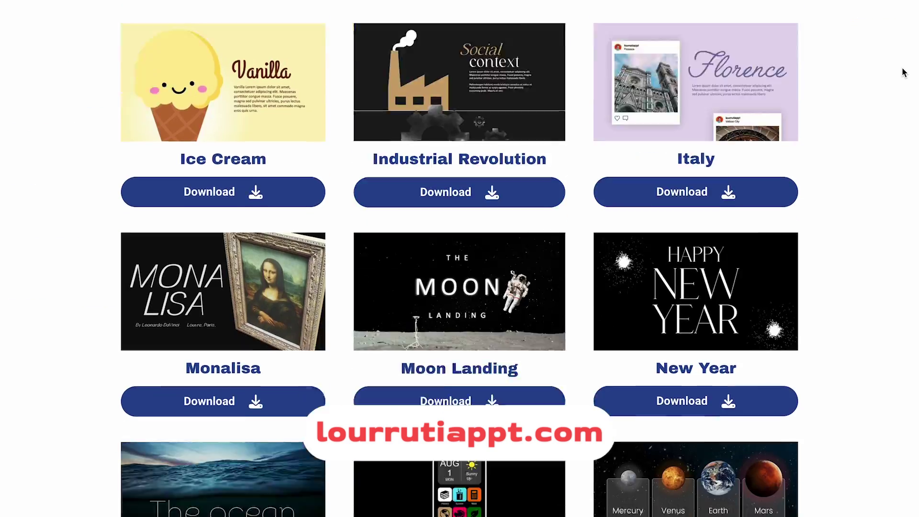
scroll(904, 72, "down", 14)
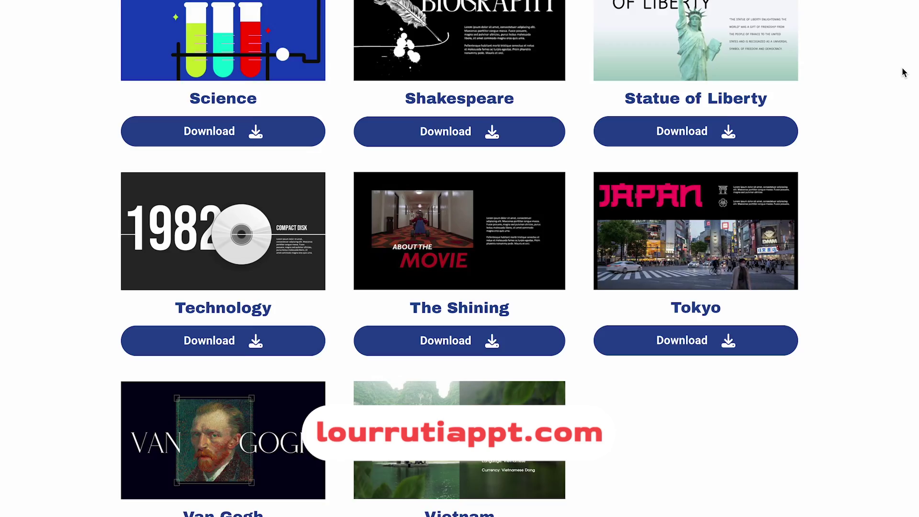
scroll(904, 71, "up", 20)
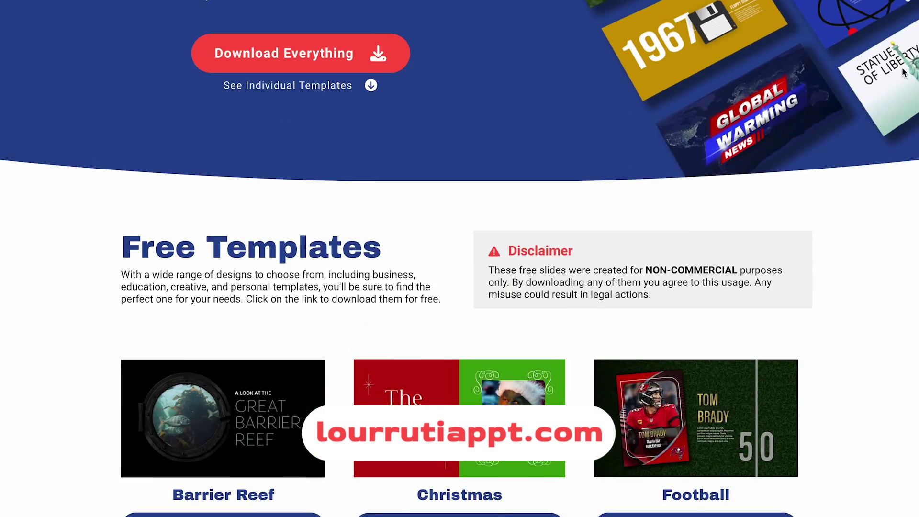
scroll(904, 72, "up", 7)
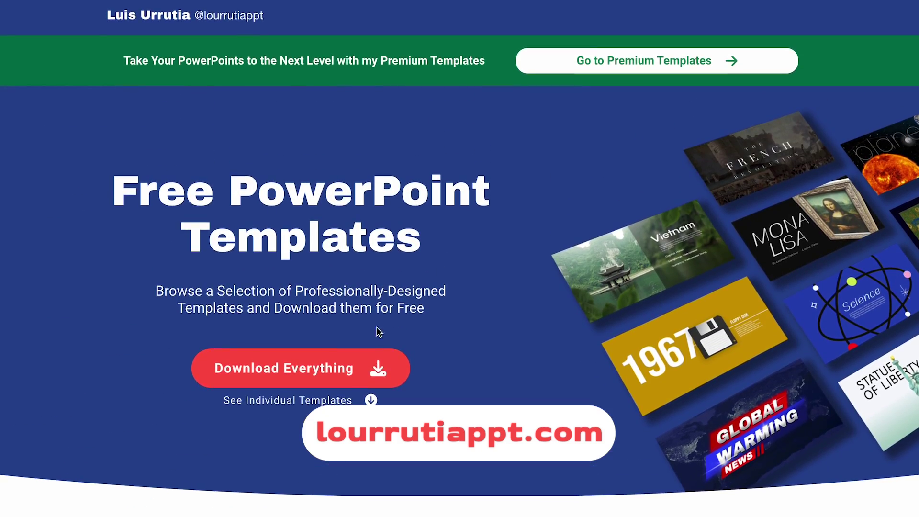